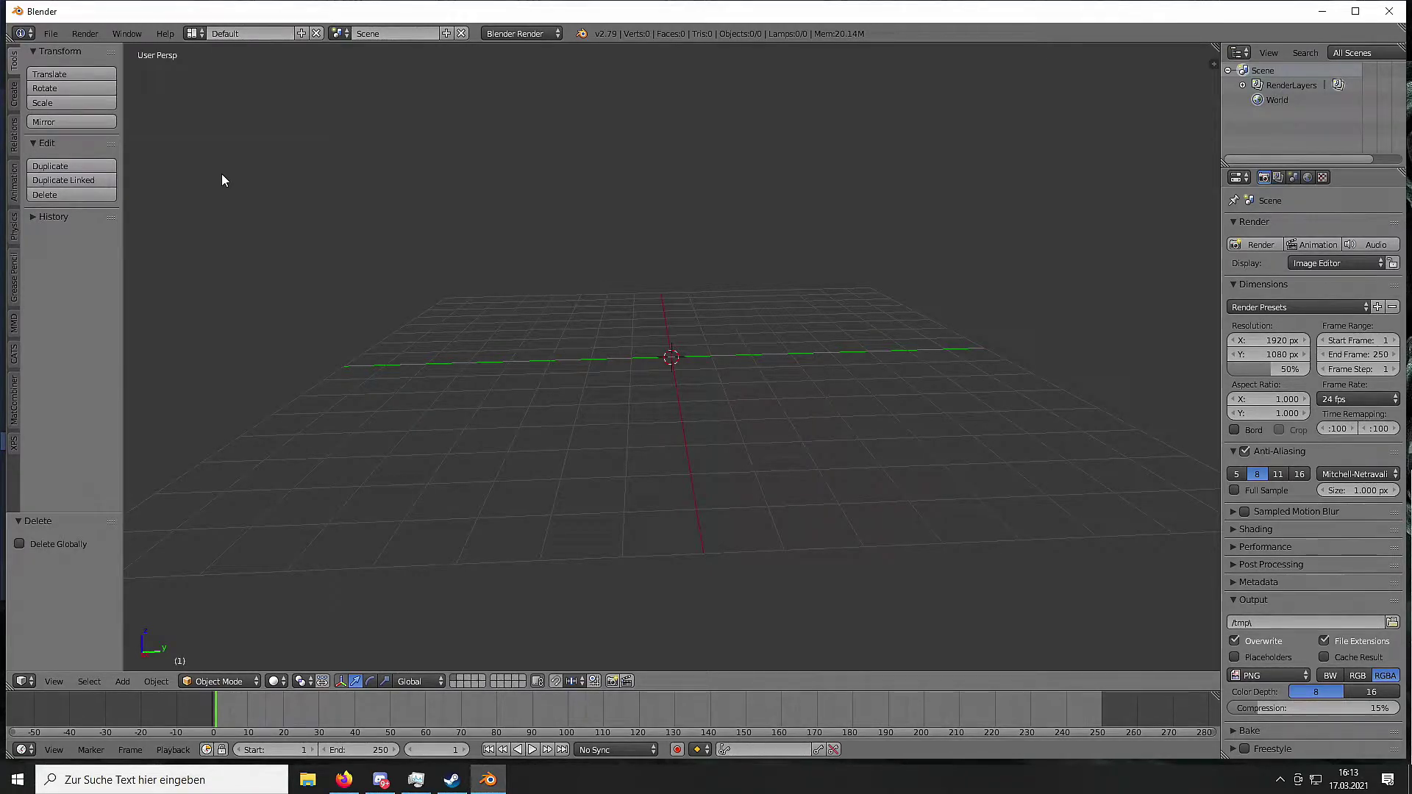
Open the CATS tab and widen the tool shelf to show its importer options.
{"action": "left_click", "coordinate": [13, 360]}
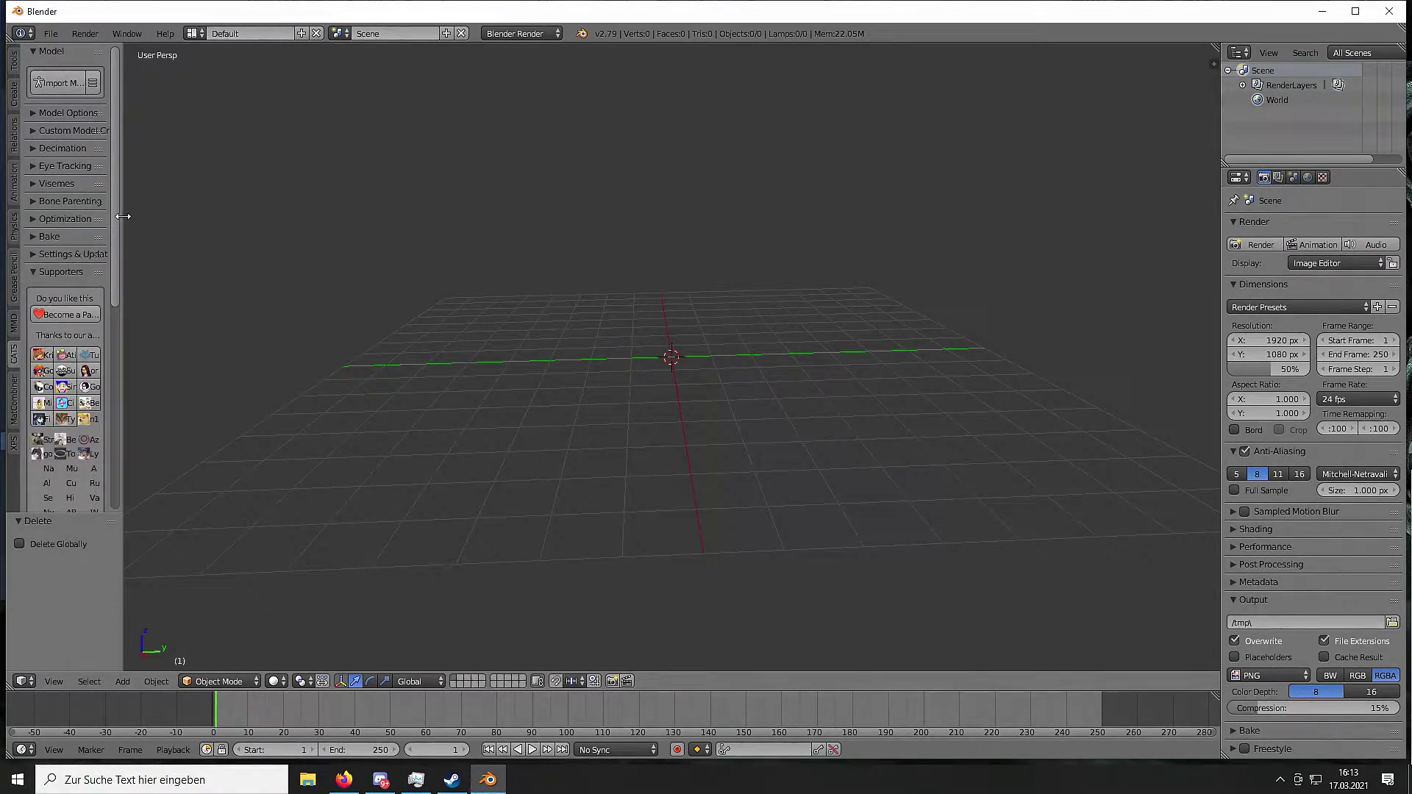
{"action": "left_click_drag", "start_coordinate": [125, 218], "coordinate": [210, 220]}
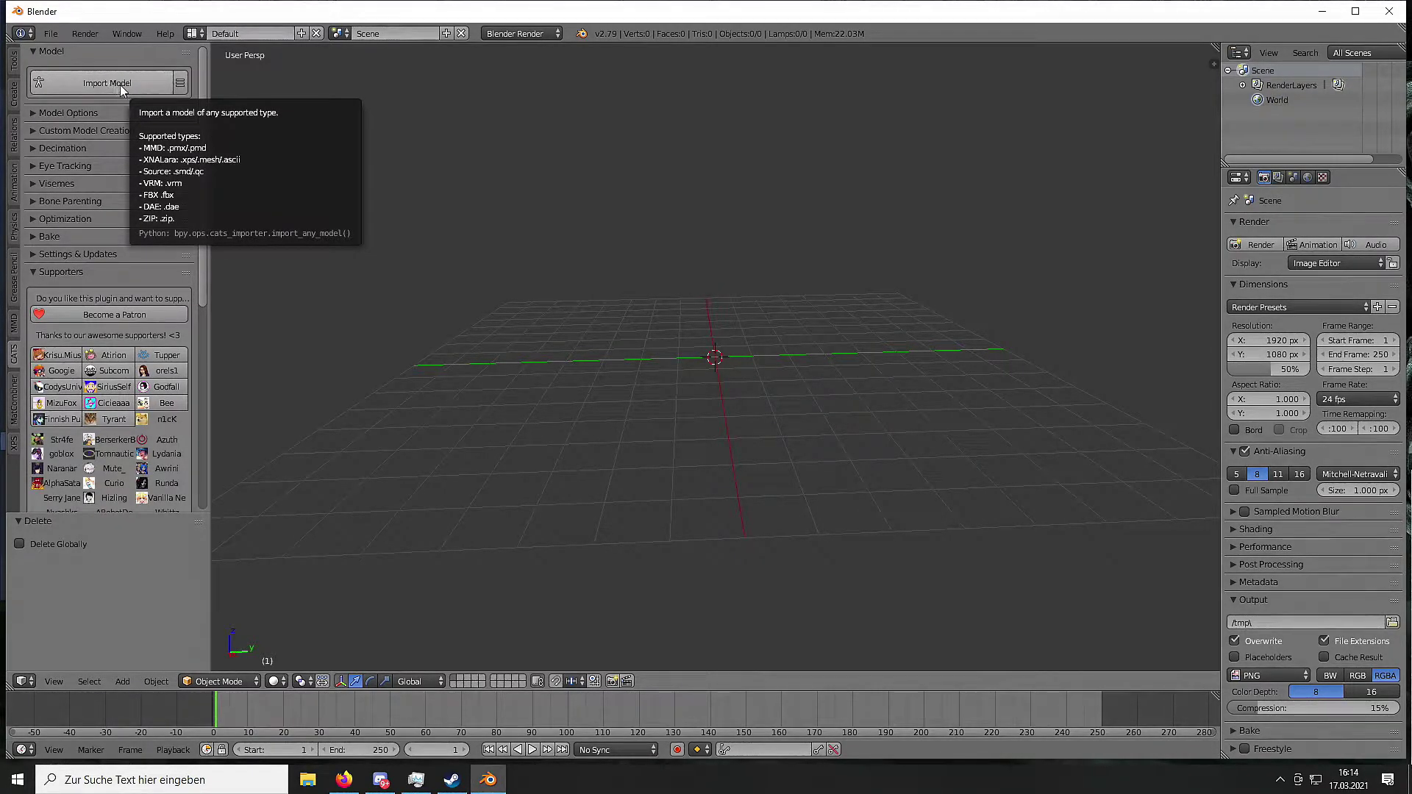
Import TDA JIGSAW MIKU.pmx from the recent TDA JIGSAW MIKU folder.
{"action": "left_click", "coordinate": [106, 85]}
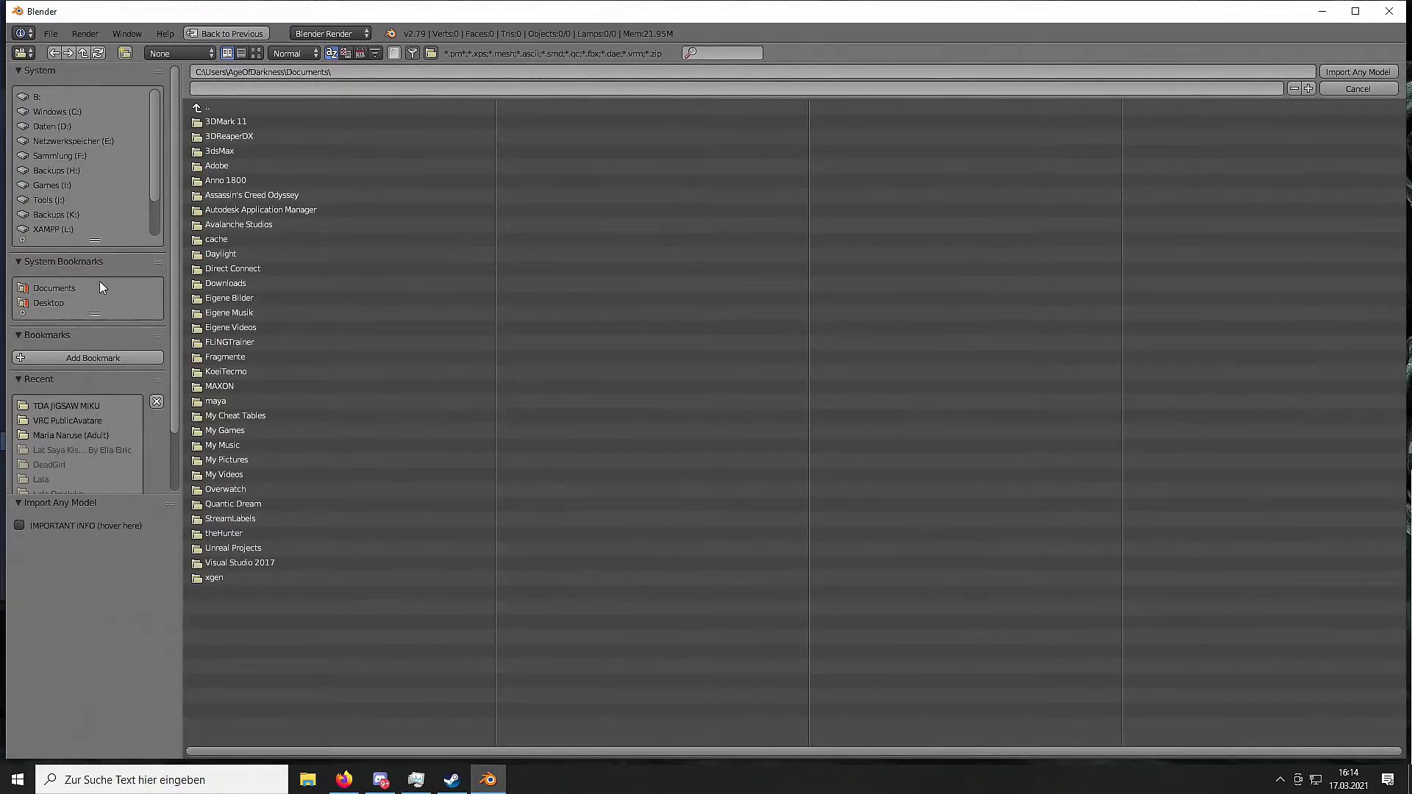
{"action": "left_click", "coordinate": [91, 406]}
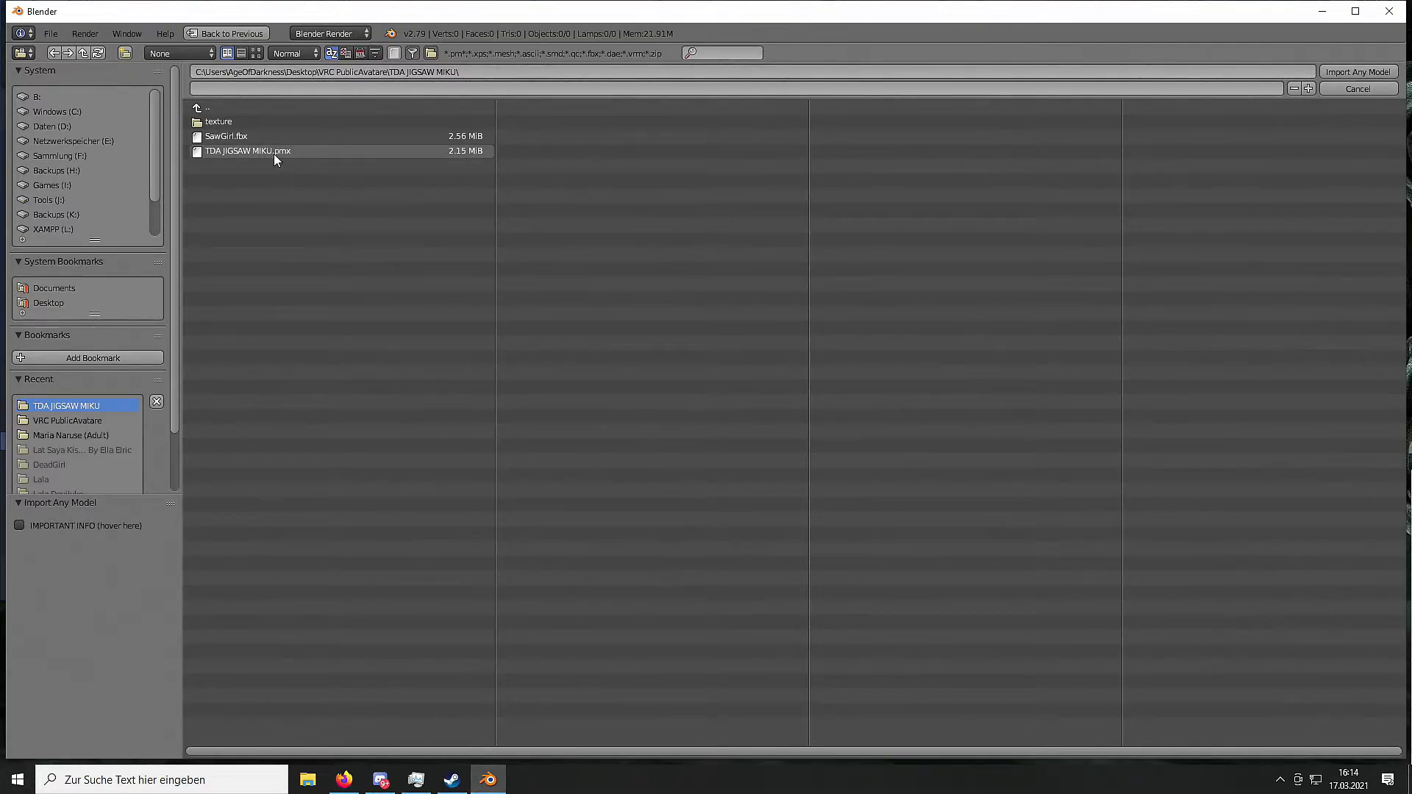
{"action": "left_click", "coordinate": [266, 152]}
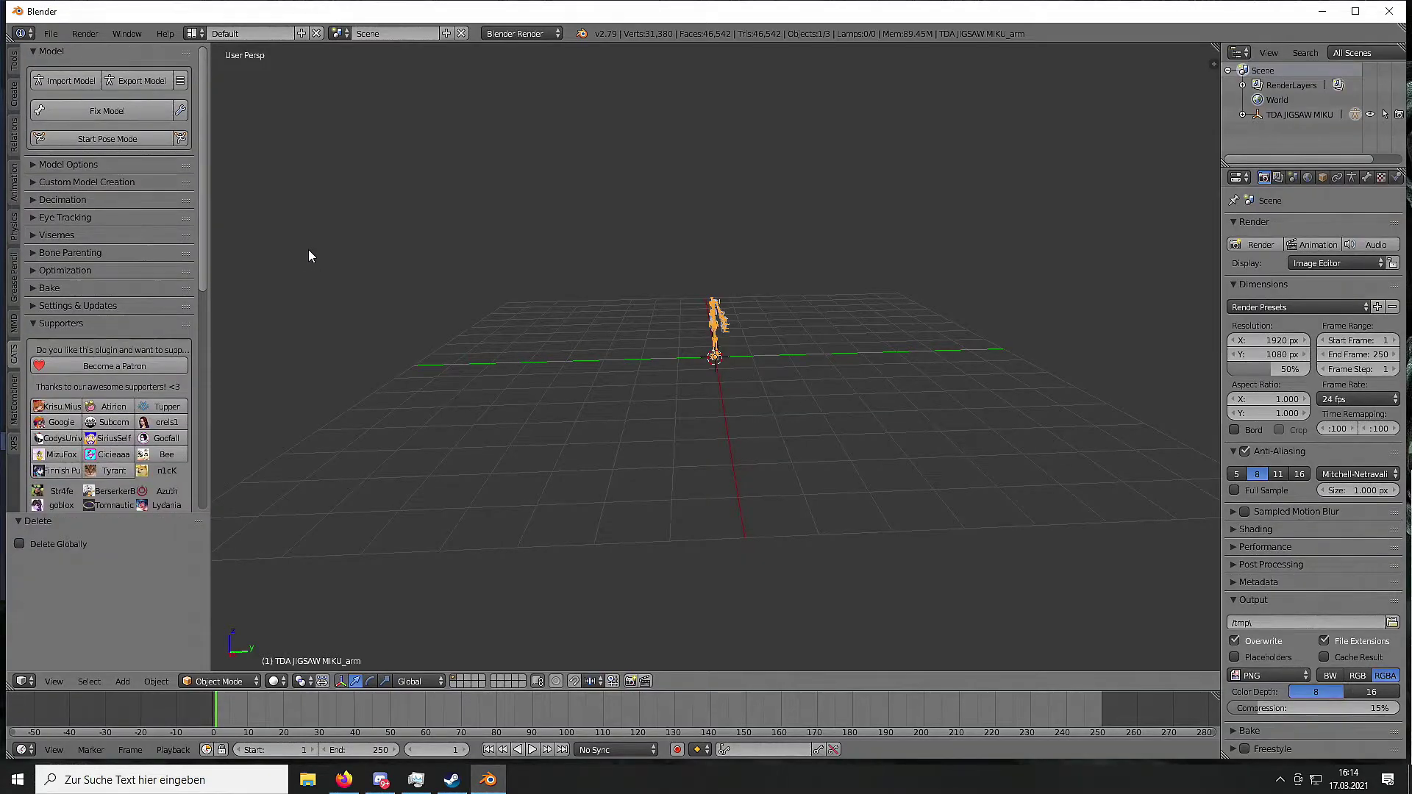
{"action": "mouse_move", "coordinate": [598, 320]}
{"action": "middle_mouse_down"}
{"action": "mouse_move", "coordinate": [640, 328]}
{"action": "mouse_move", "coordinate": [644, 289]}
{"action": "mouse_move", "coordinate": [630, 341]}
{"action": "middle_mouse_up"}
{"action": "scroll", "coordinate": [644, 287], "scroll_direction": "up", "scroll_amount": 3}
{"action": "scroll", "coordinate": [651, 298], "scroll_direction": "up", "scroll_amount": 3}
{"action": "scroll", "coordinate": [627, 330], "scroll_direction": "down", "scroll_amount": 2}
{"action": "scroll", "coordinate": [623, 318], "scroll_direction": "down", "scroll_amount": 2}
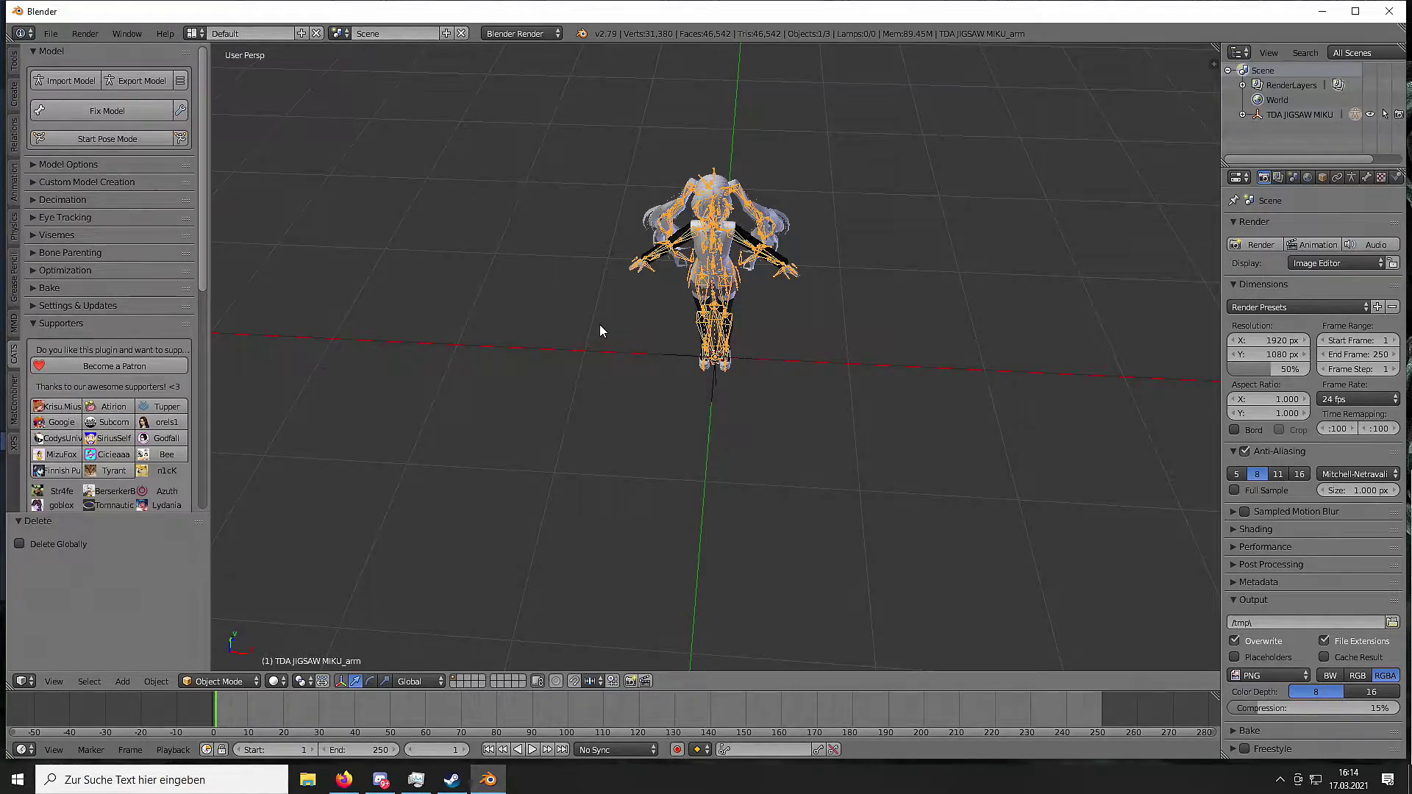
{"action": "mouse_move", "coordinate": [605, 329]}
{"action": "middle_mouse_down"}
{"action": "mouse_move", "coordinate": [621, 300]}
{"action": "mouse_move", "coordinate": [586, 269]}
{"action": "mouse_move", "coordinate": [495, 266]}
{"action": "mouse_move", "coordinate": [819, 287]}
{"action": "mouse_move", "coordinate": [646, 268]}
{"action": "mouse_move", "coordinate": [597, 304]}
{"action": "mouse_move", "coordinate": [658, 303]}
{"action": "mouse_move", "coordinate": [639, 285]}
{"action": "middle_mouse_up"}
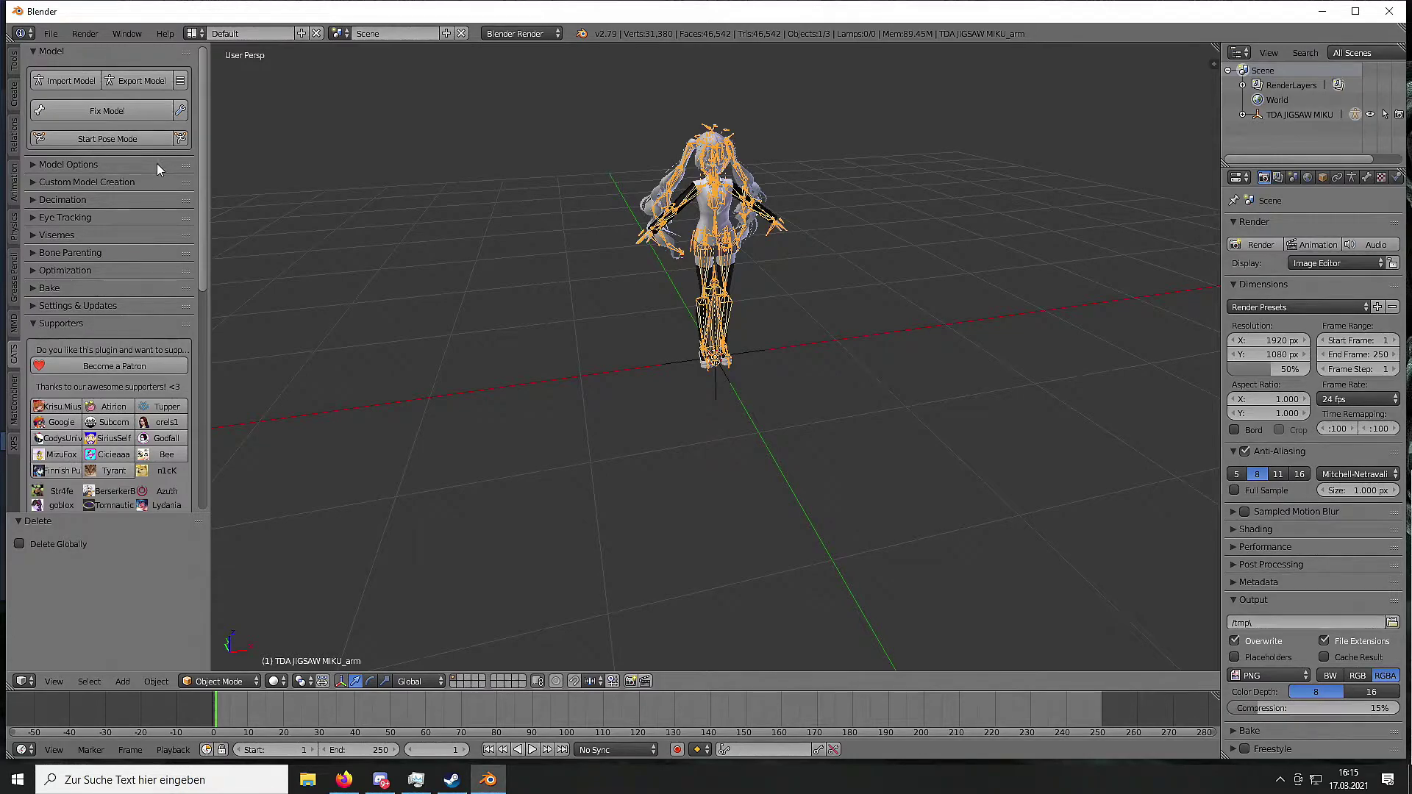
{"action": "left_click", "coordinate": [110, 110]}
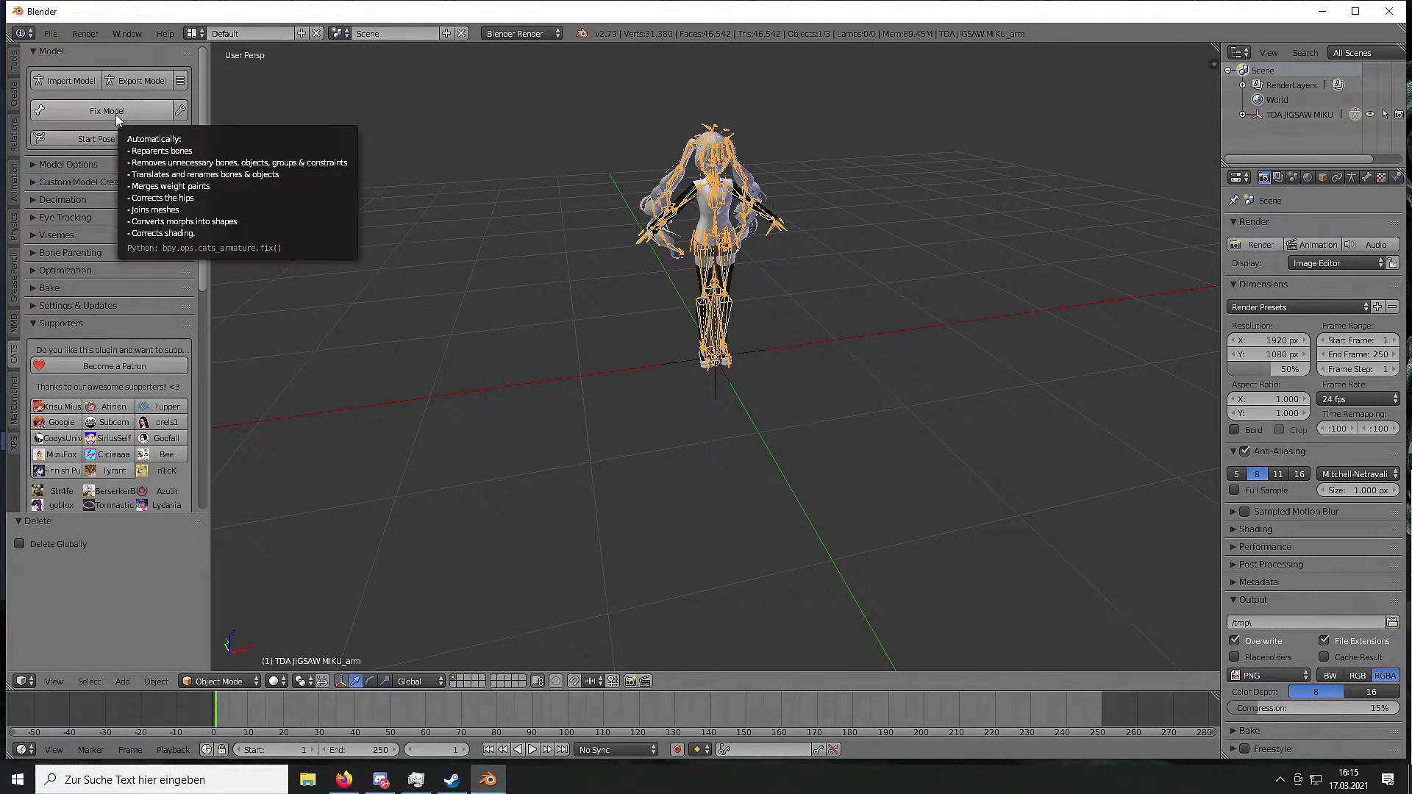
Run Fix Model on the Miku model and look down on its armature.
{"action": "left_click", "coordinate": [113, 113]}
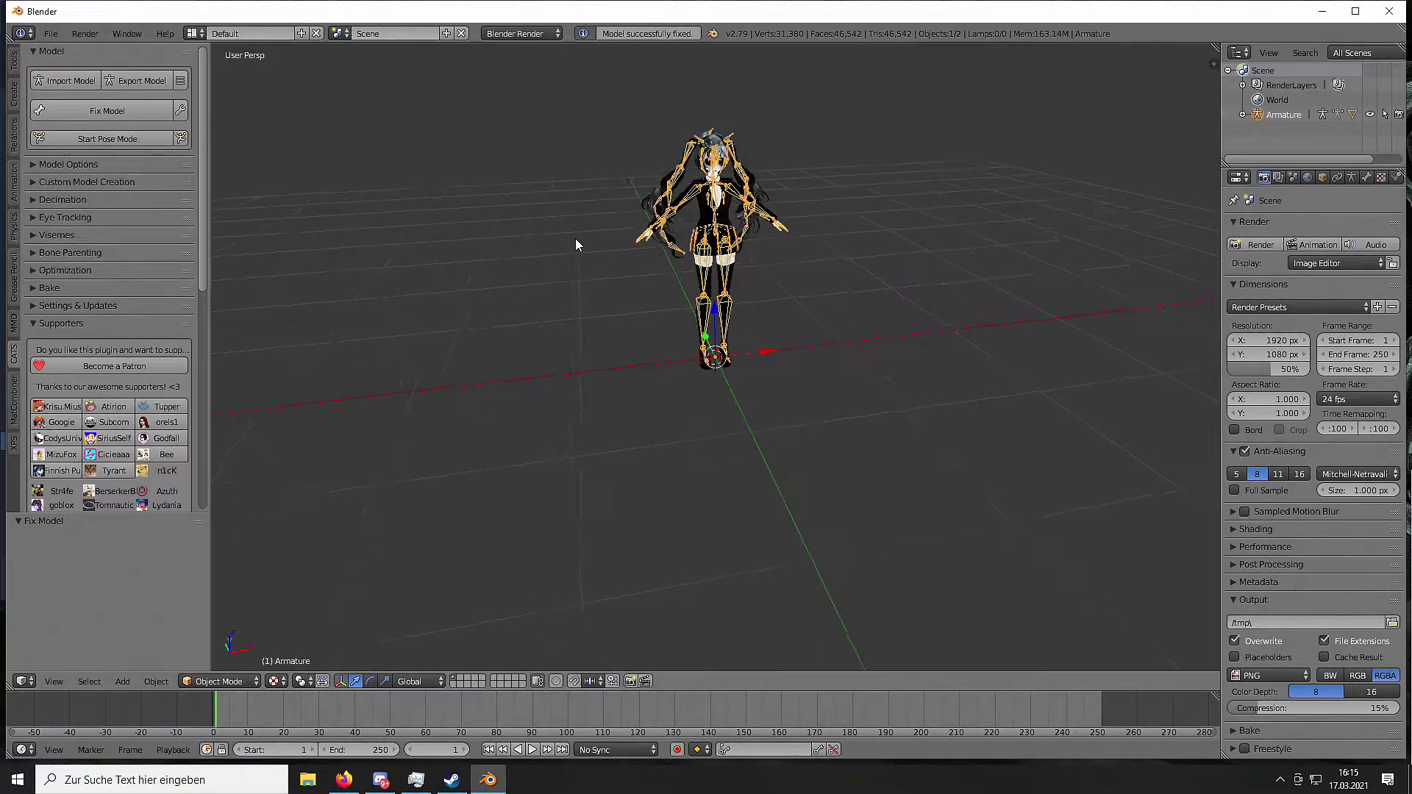
{"action": "scroll", "coordinate": [553, 244], "scroll_direction": "up", "scroll_amount": 2}
{"action": "mouse_move", "coordinate": [553, 244]}
{"action": "middle_mouse_down"}
{"action": "mouse_move", "coordinate": [609, 178]}
{"action": "mouse_move", "coordinate": [658, 233]}
{"action": "mouse_move", "coordinate": [578, 188]}
{"action": "mouse_move", "coordinate": [509, 176]}
{"action": "mouse_move", "coordinate": [589, 104]}
{"action": "mouse_move", "coordinate": [660, 125]}
{"action": "mouse_move", "coordinate": [616, 192]}
{"action": "mouse_move", "coordinate": [589, 152]}
{"action": "mouse_move", "coordinate": [517, 141]}
{"action": "mouse_move", "coordinate": [679, 135]}
{"action": "mouse_move", "coordinate": [770, 113]}
{"action": "mouse_move", "coordinate": [650, 122]}
{"action": "mouse_move", "coordinate": [752, 132]}
{"action": "mouse_move", "coordinate": [666, 129]}
{"action": "middle_mouse_up"}
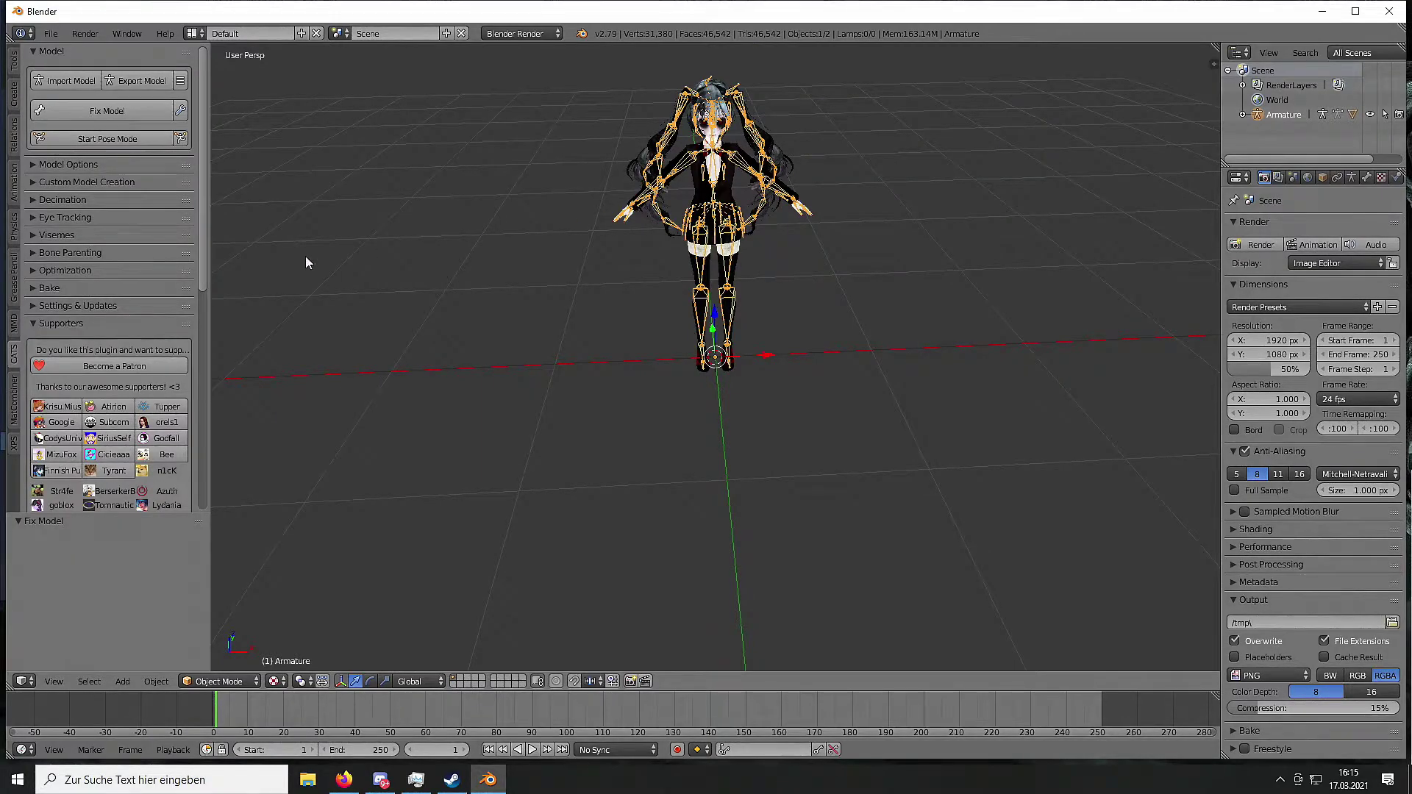
Expand Model Options and run Translate All on the Miku model.
{"action": "left_click", "coordinate": [34, 166]}
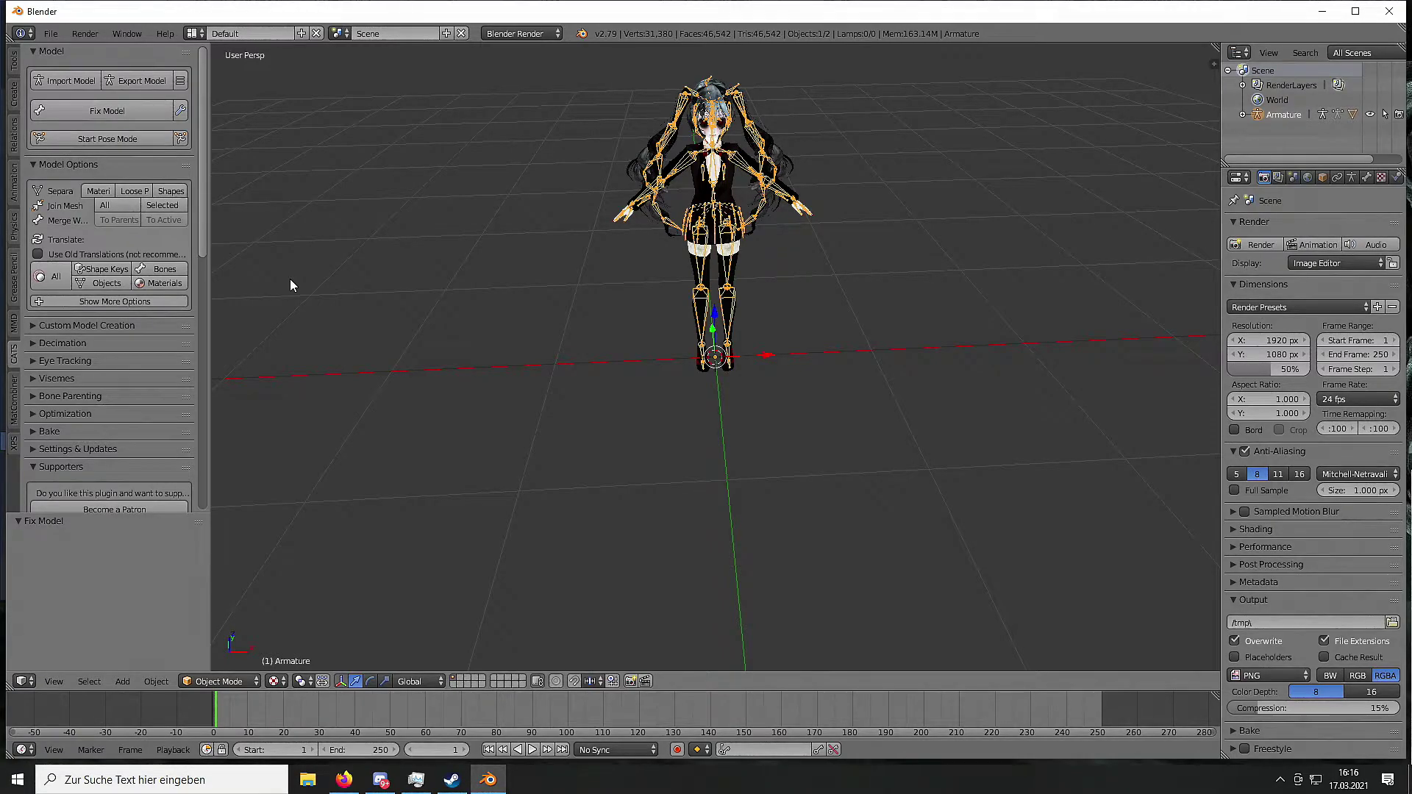
{"action": "left_click", "coordinate": [57, 288]}
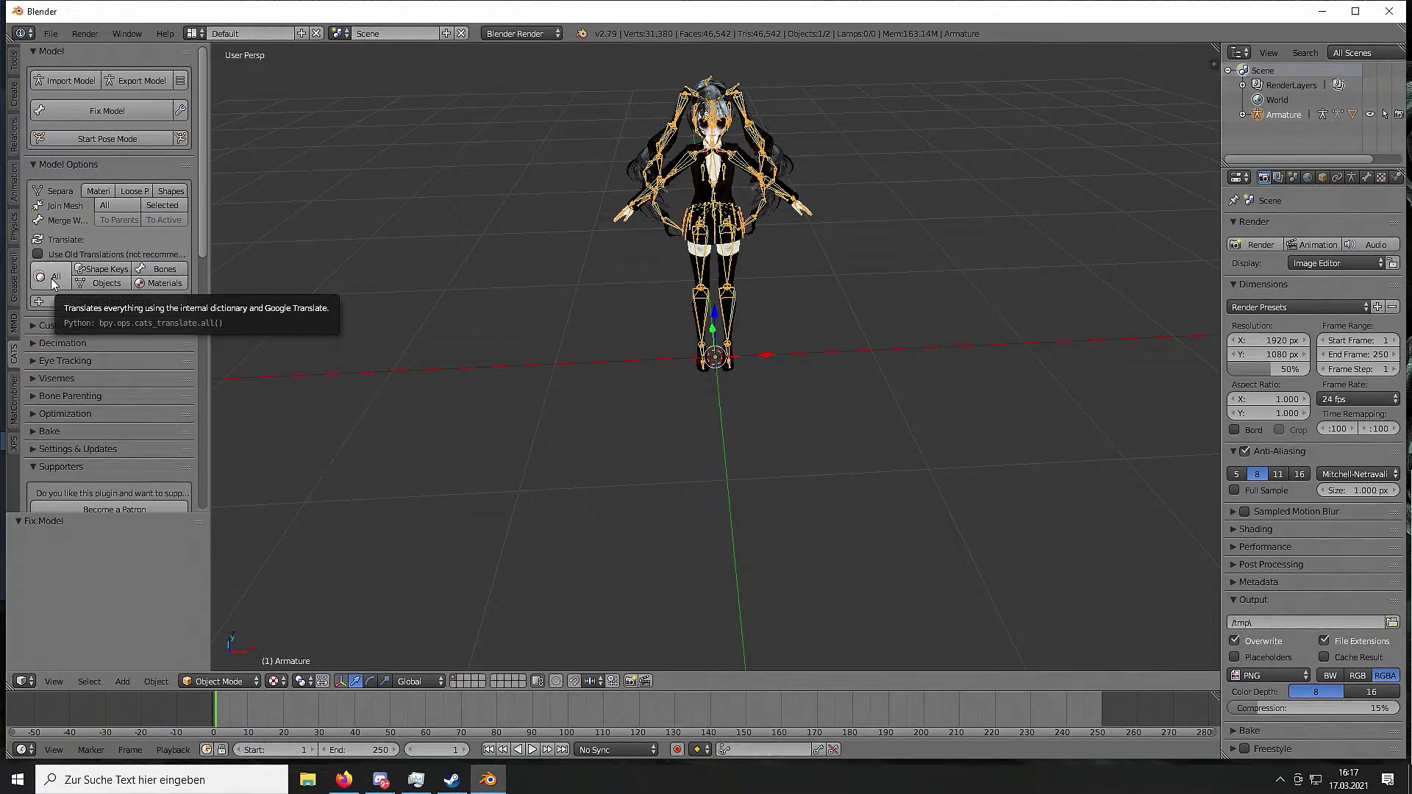
{"action": "left_click", "coordinate": [53, 284]}
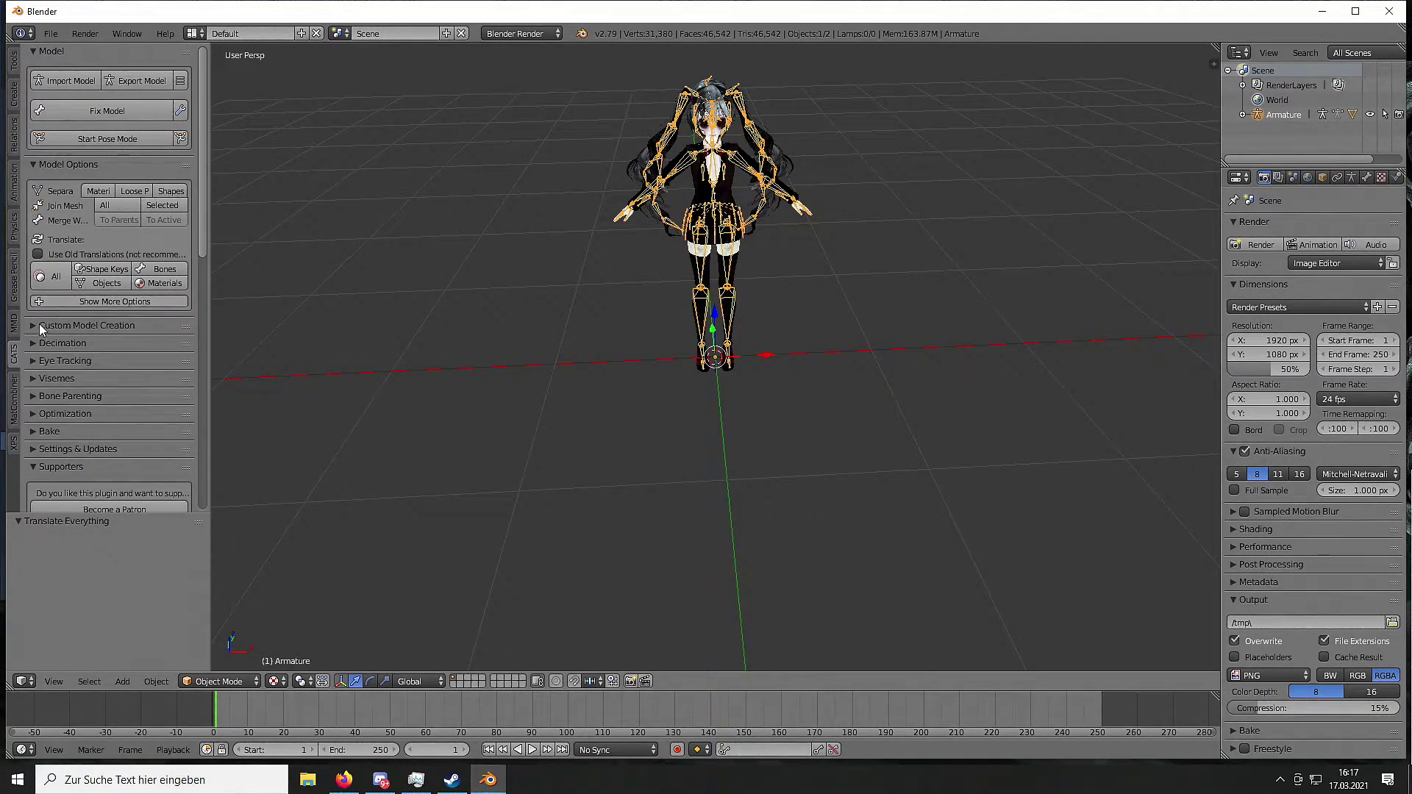
{"action": "left_click", "coordinate": [34, 167]}
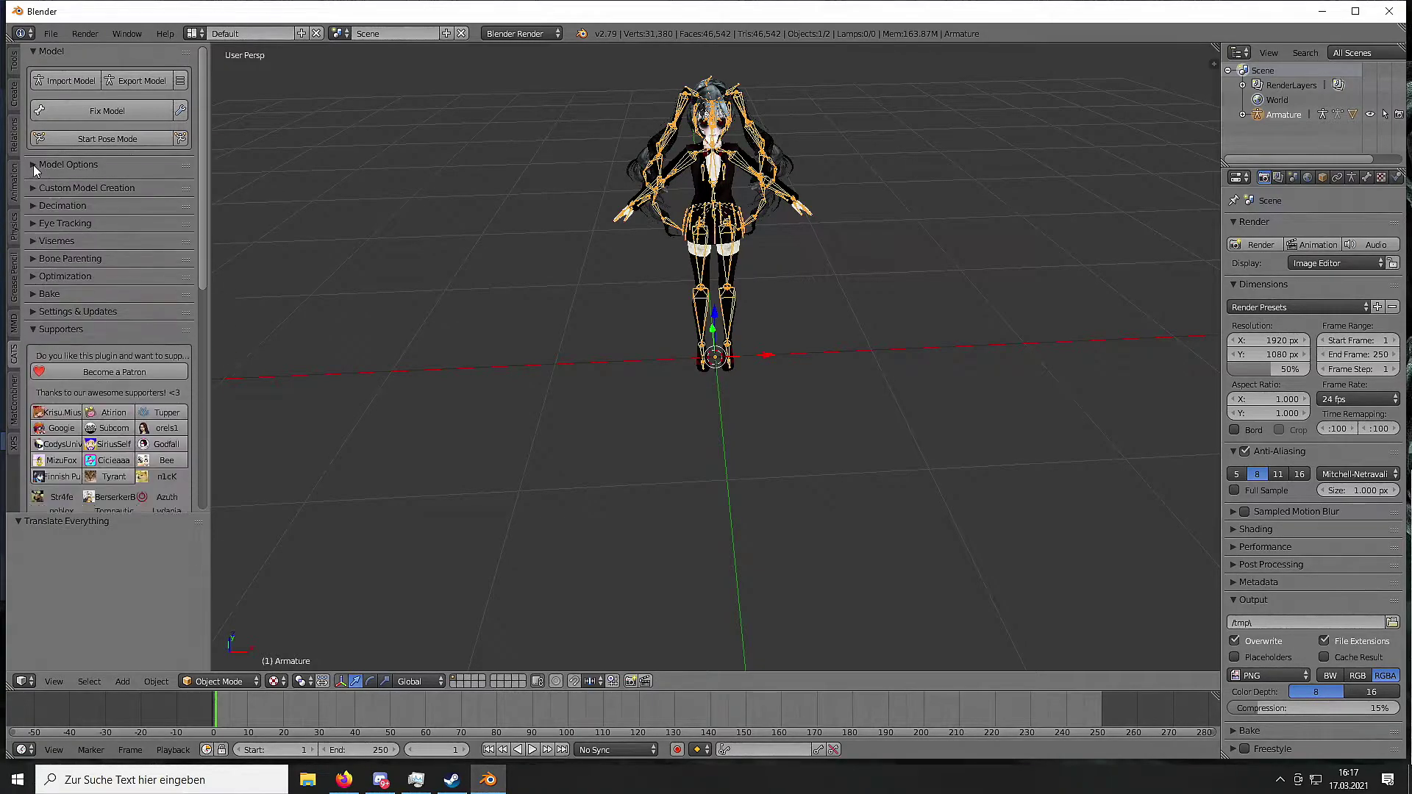
{"action": "left_click", "coordinate": [32, 184]}
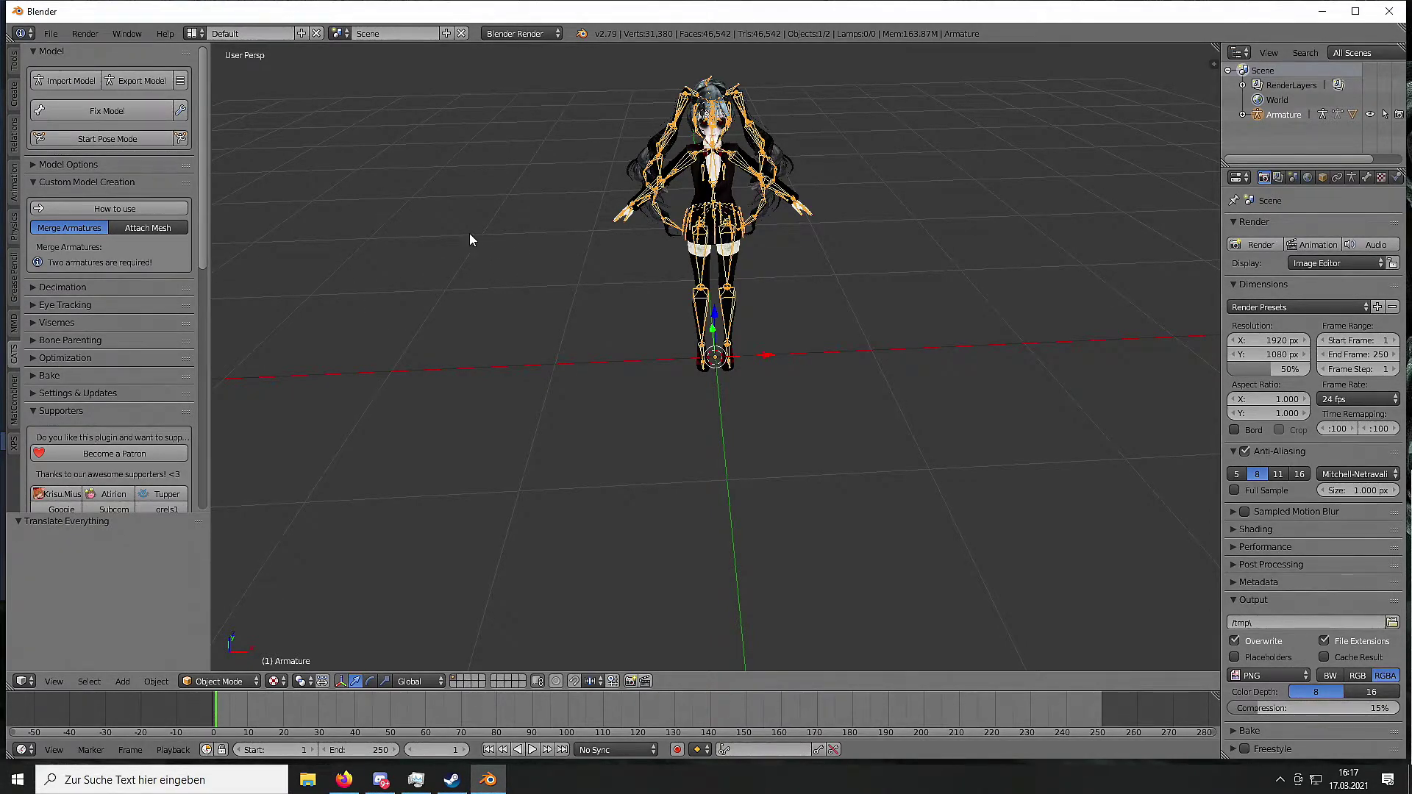
{"action": "left_click", "coordinate": [34, 184]}
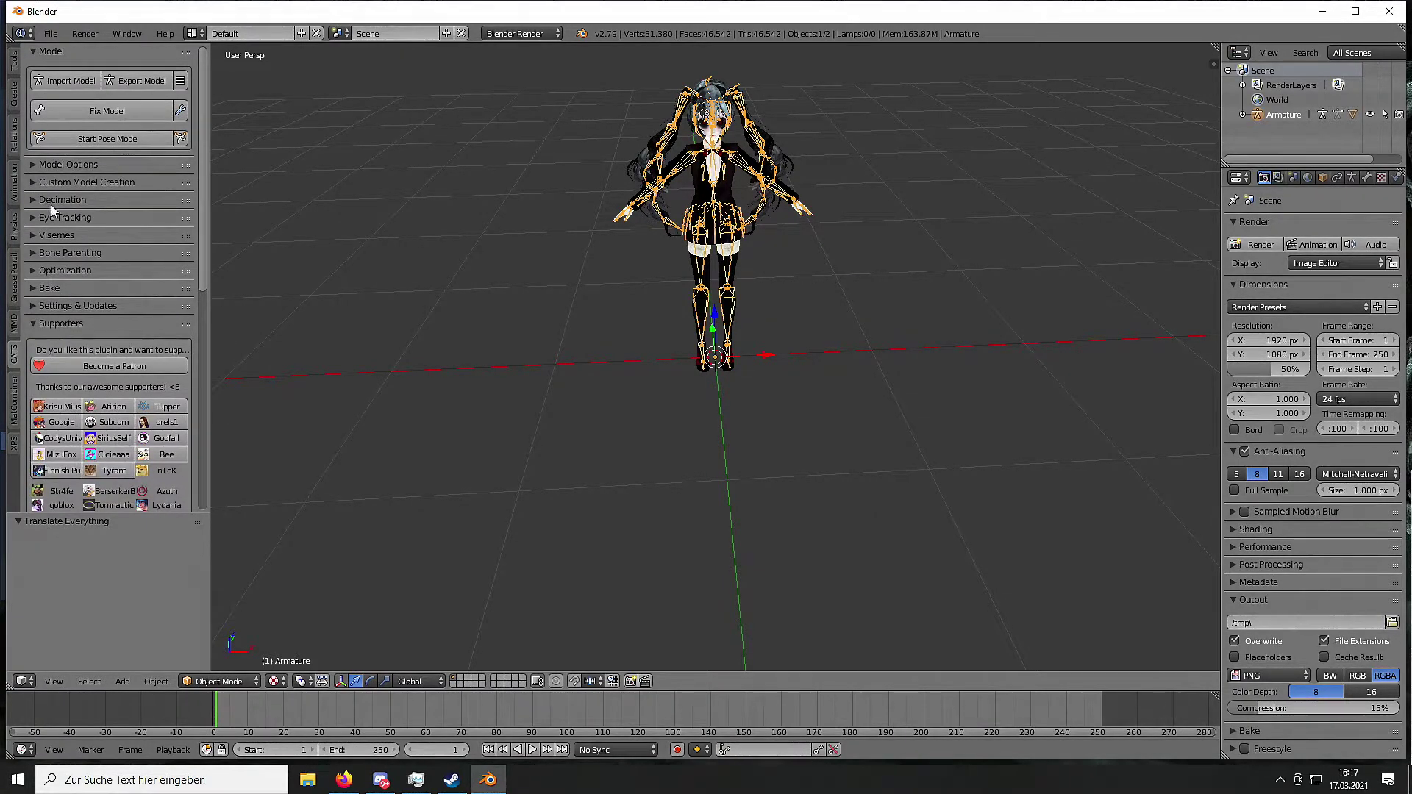
Set the decimation mode to Full, via Safe and Half, then collapse Decimation.
{"action": "left_click", "coordinate": [35, 203]}
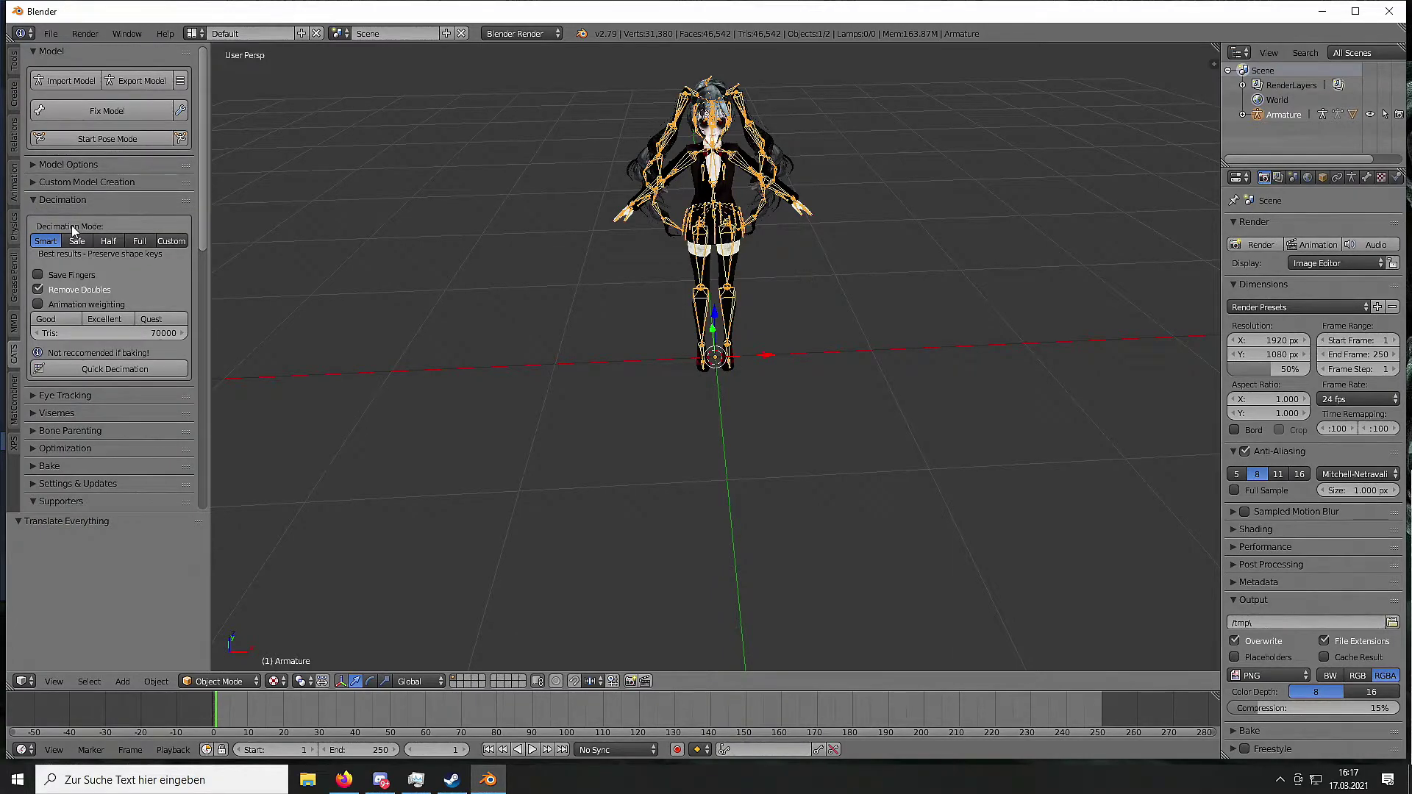
{"action": "left_click_drag", "start_coordinate": [211, 259], "coordinate": [225, 260]}
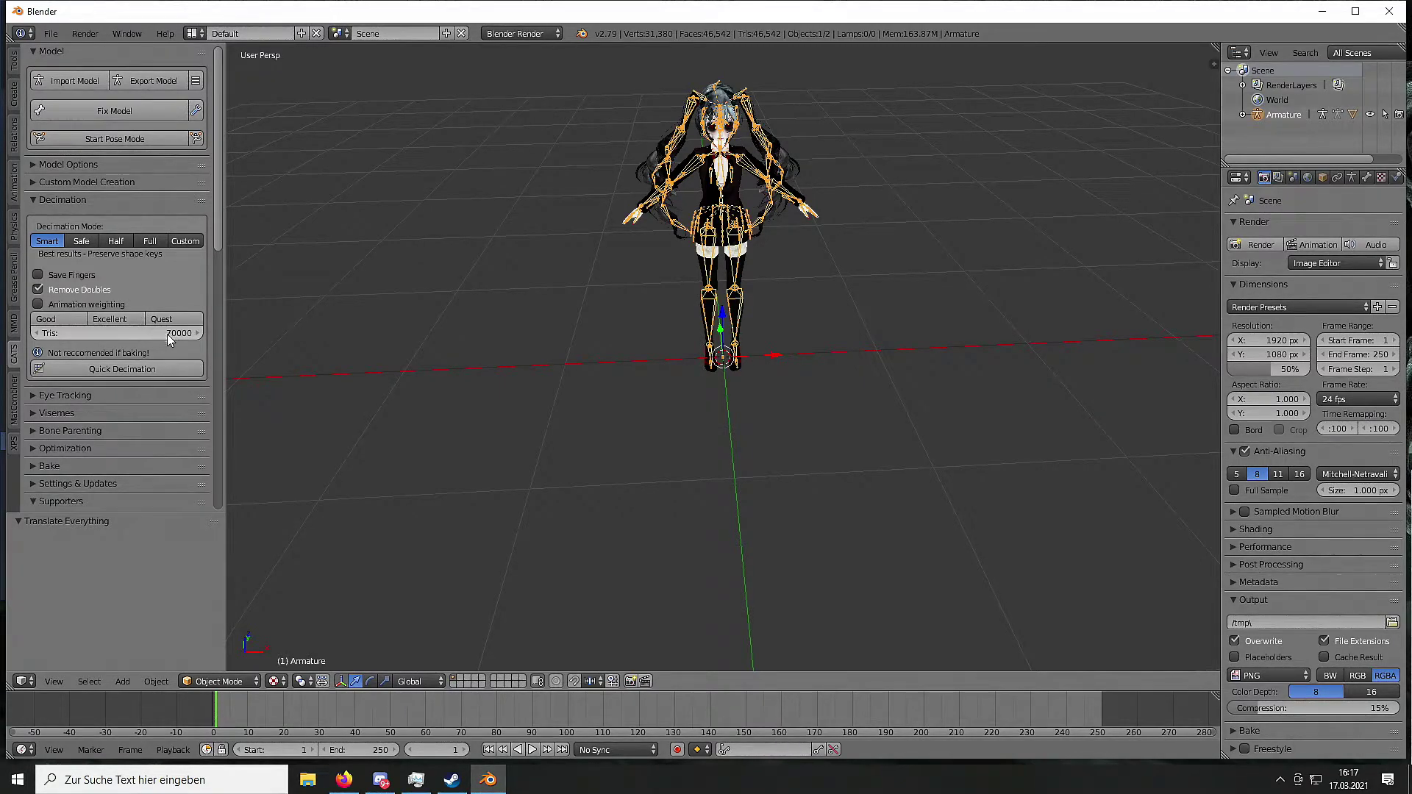
{"action": "mouse_move", "coordinate": [77, 240]}
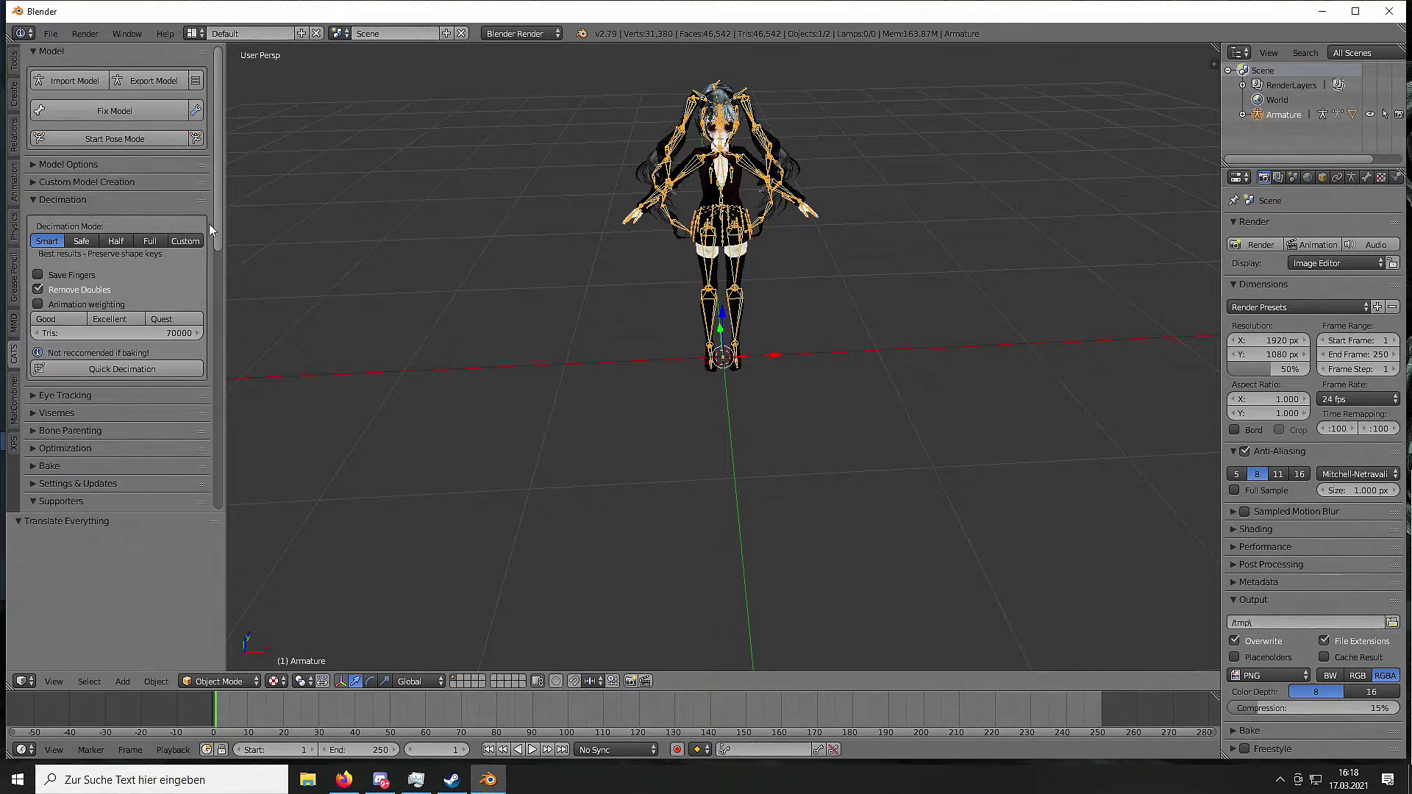
{"action": "left_click", "coordinate": [82, 241]}
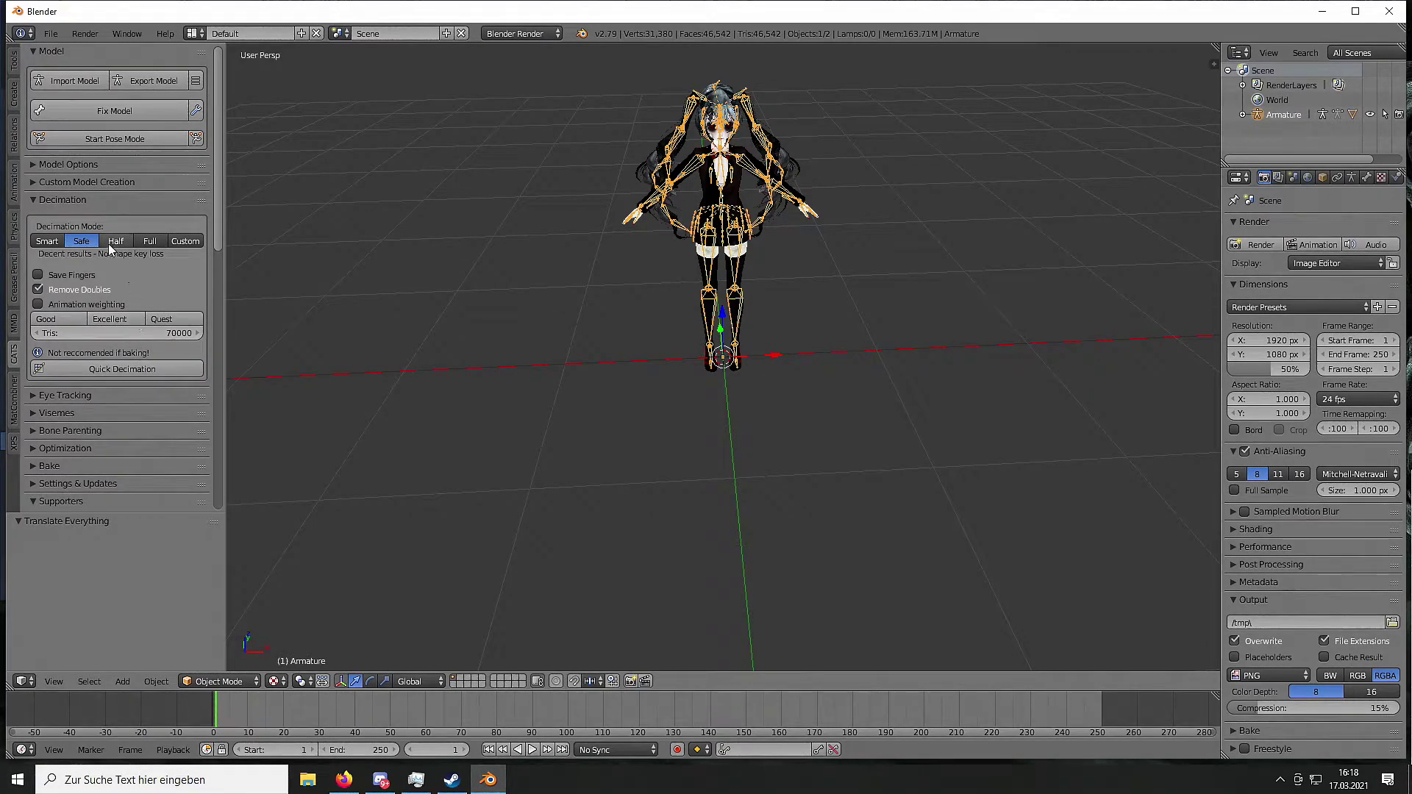
{"action": "left_click", "coordinate": [47, 241]}
{"action": "left_click", "coordinate": [116, 241]}
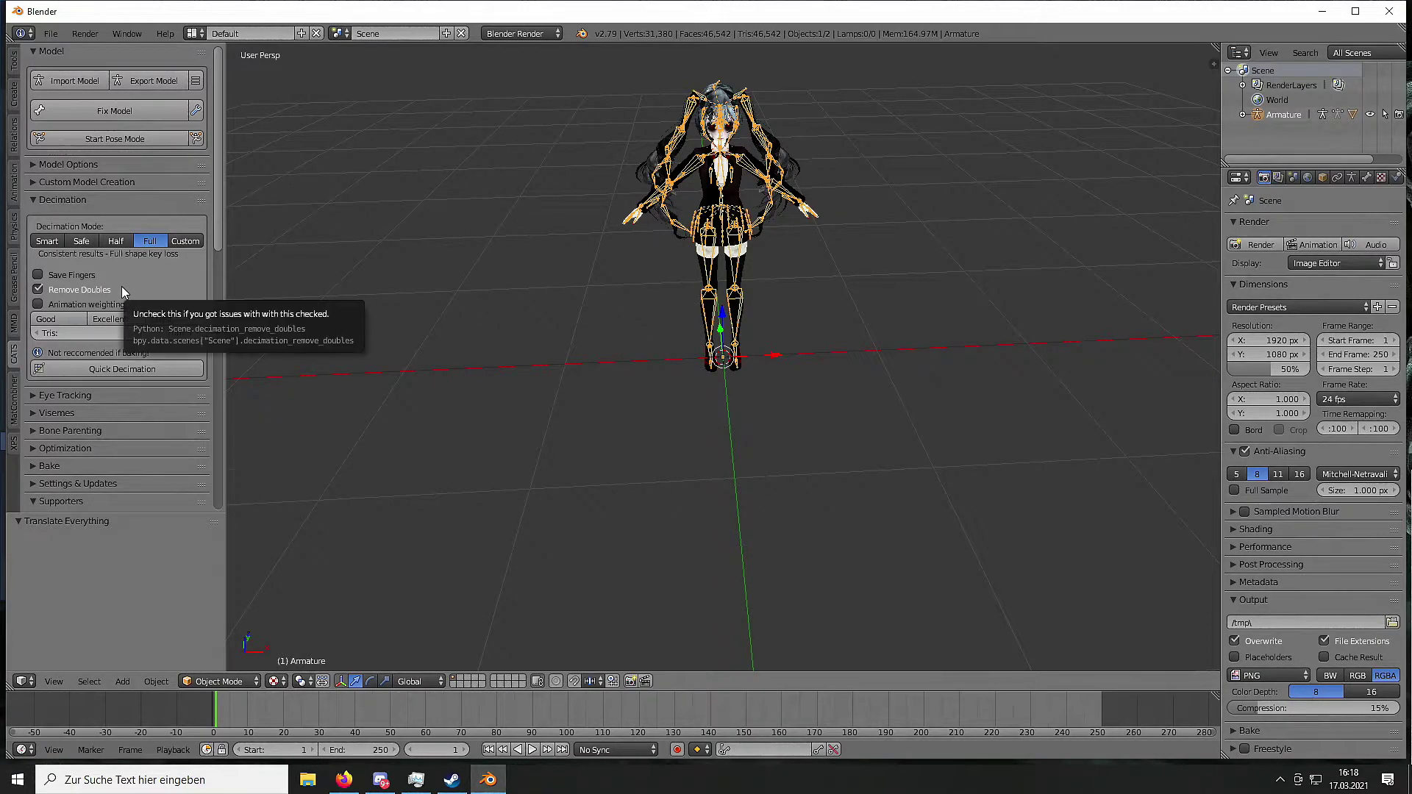
{"action": "left_click", "coordinate": [33, 201]}
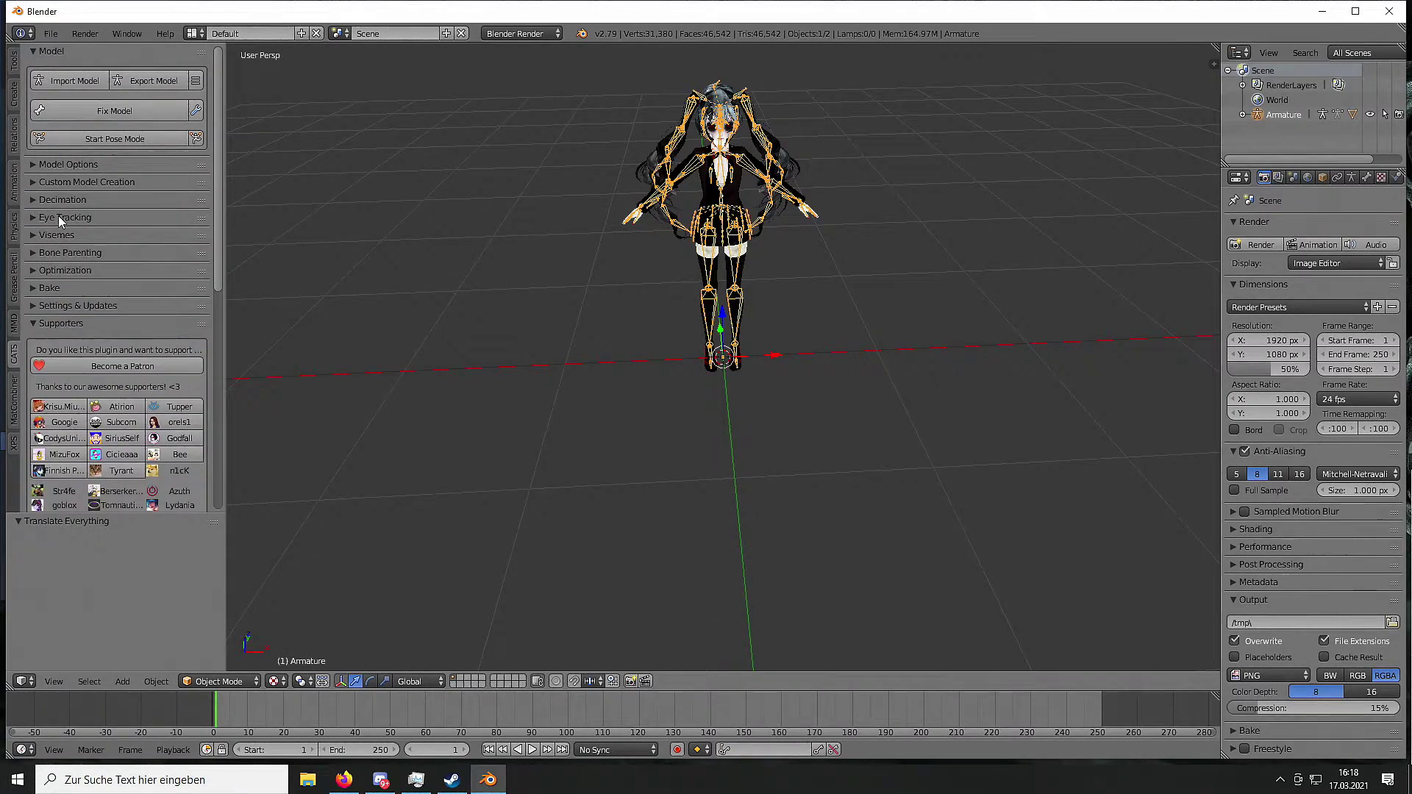
Create the mouth visemes, then collapse Visemes and show the Bone Parenting options.
{"action": "left_click", "coordinate": [32, 235]}
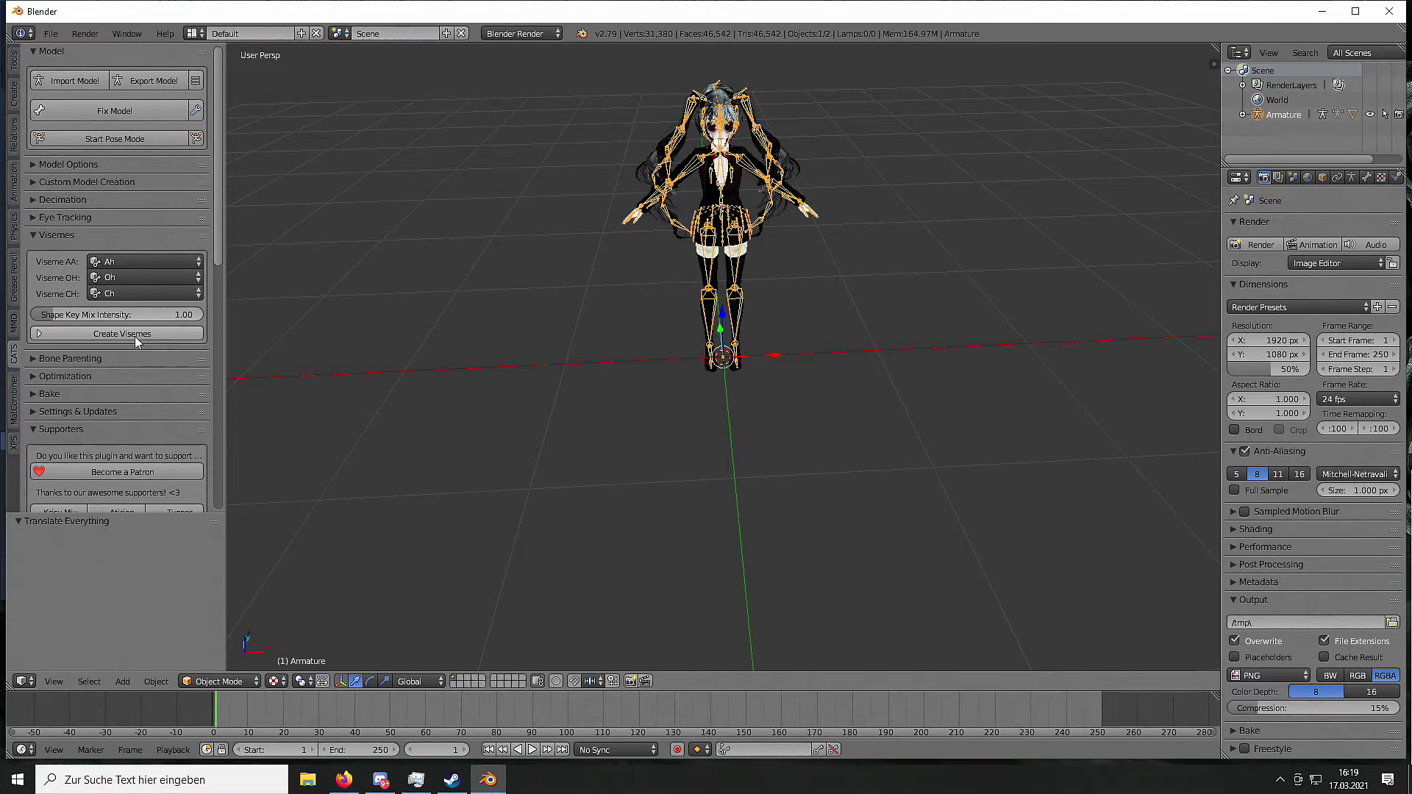
{"action": "left_click", "coordinate": [140, 338]}
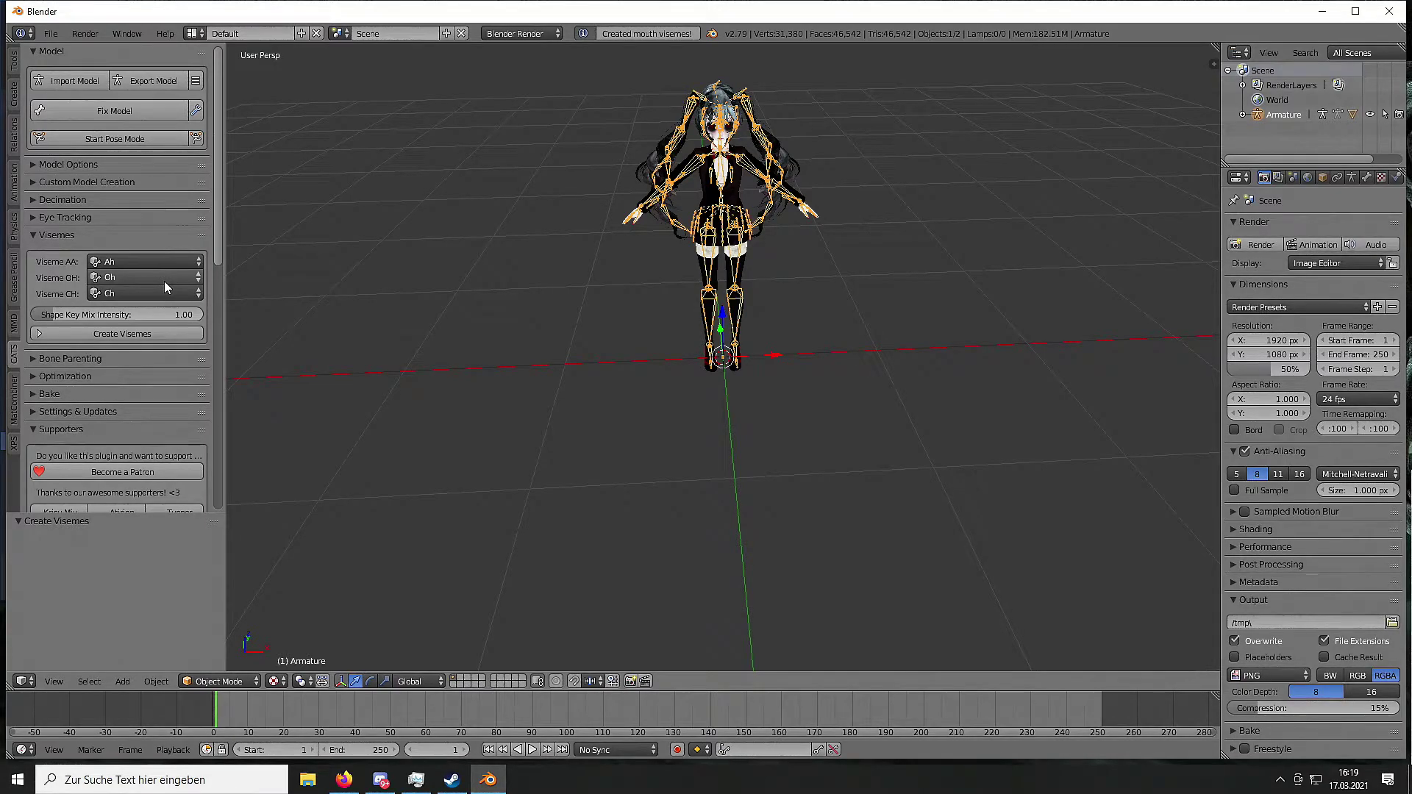
{"action": "left_click", "coordinate": [34, 235]}
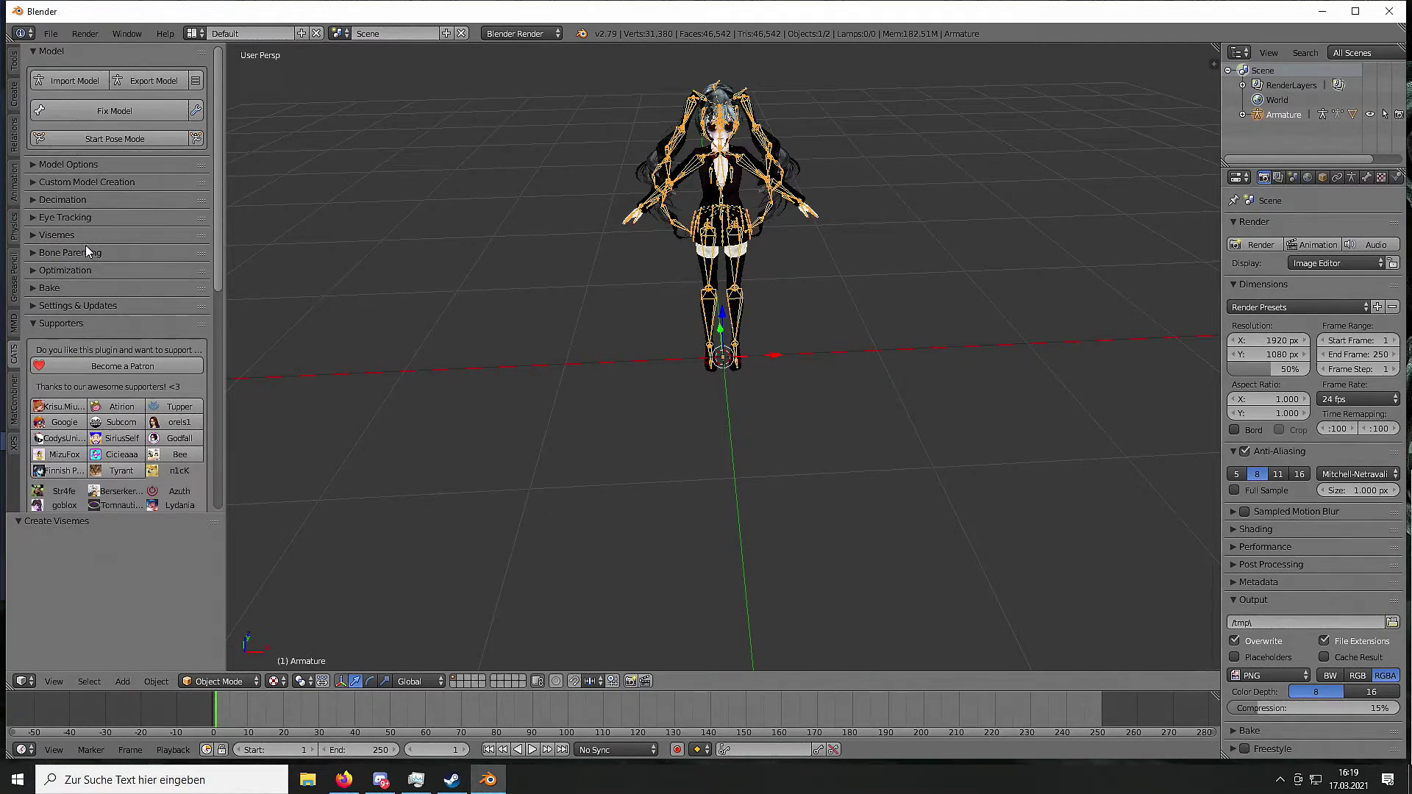
{"action": "left_click", "coordinate": [33, 253]}
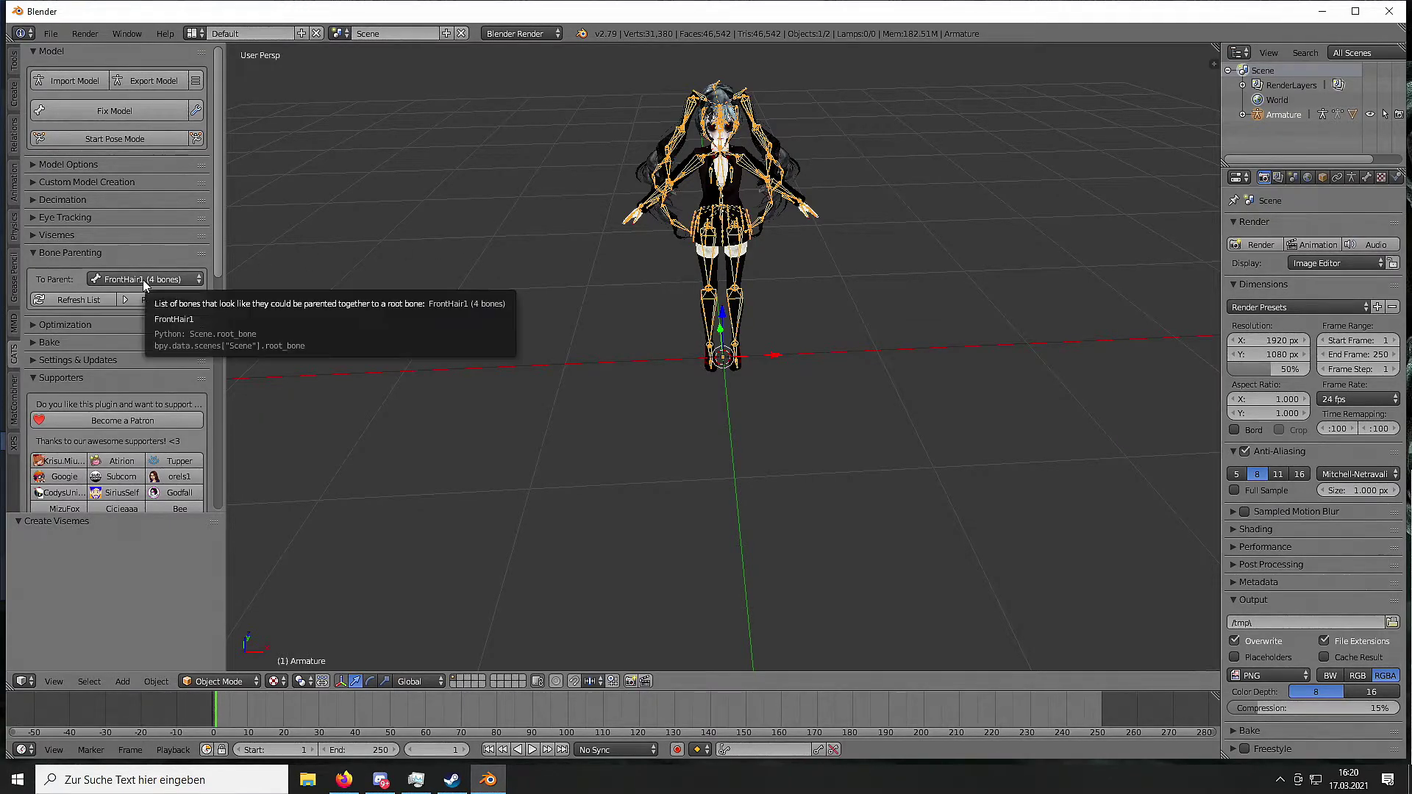
{"action": "middle_click_drag", "start_coordinate": [561, 245], "coordinate": [680, 158]}
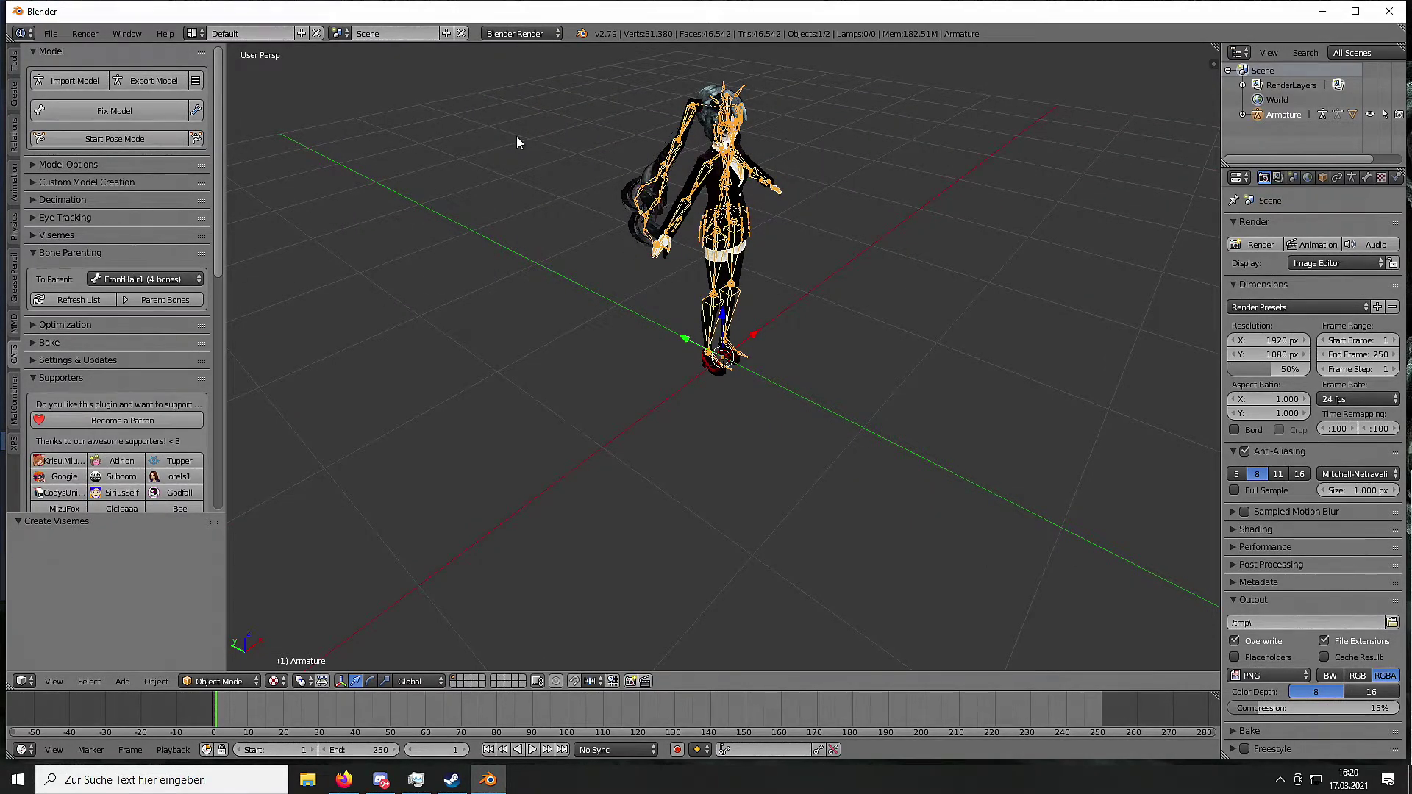
{"action": "mouse_move", "coordinate": [591, 201]}
{"action": "middle_mouse_down"}
{"action": "mouse_move", "coordinate": [482, 172]}
{"action": "mouse_move", "coordinate": [511, 178]}
{"action": "mouse_move", "coordinate": [436, 180]}
{"action": "mouse_move", "coordinate": [512, 189]}
{"action": "middle_mouse_up"}
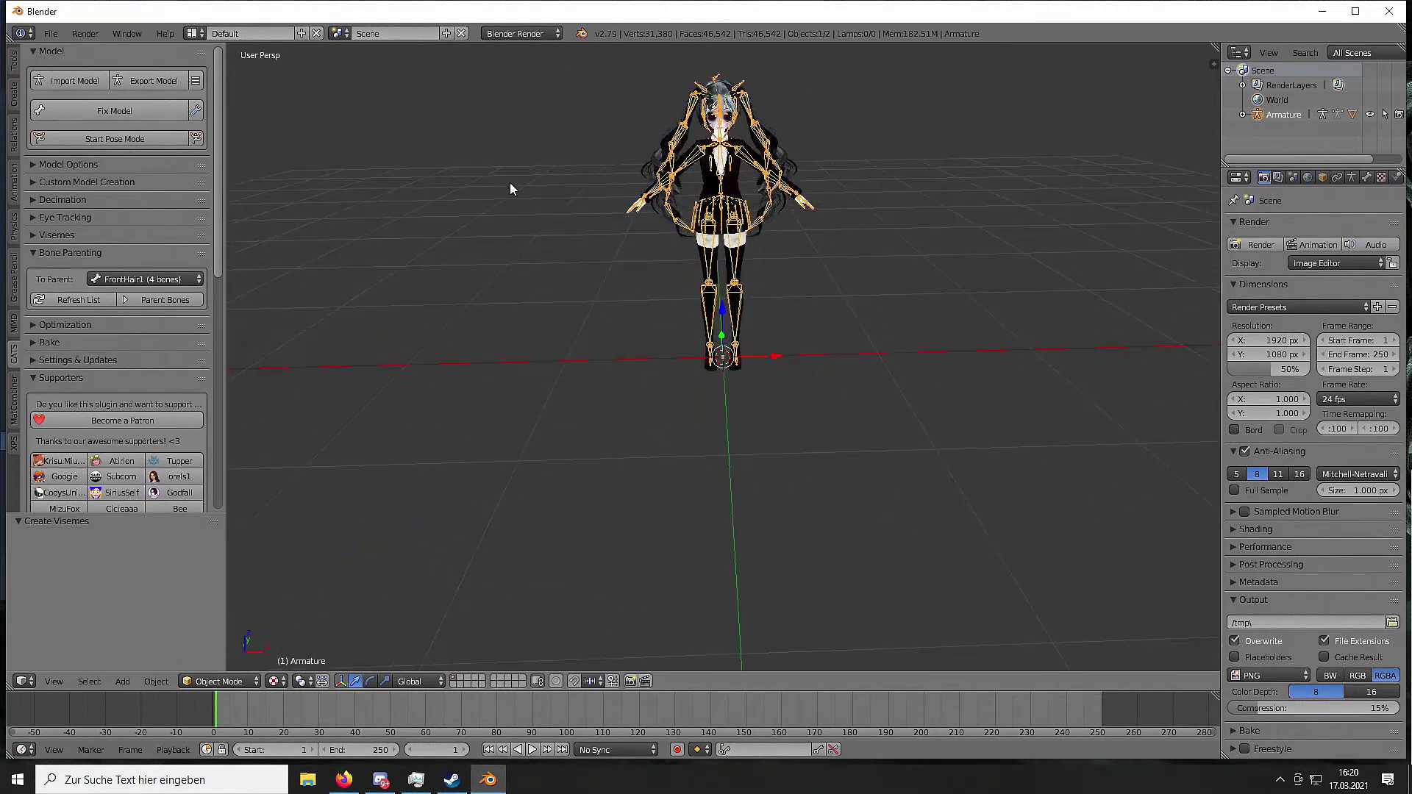
Collapse Bone Parenting and expand the Optimization atlas options.
{"action": "left_click", "coordinate": [32, 254]}
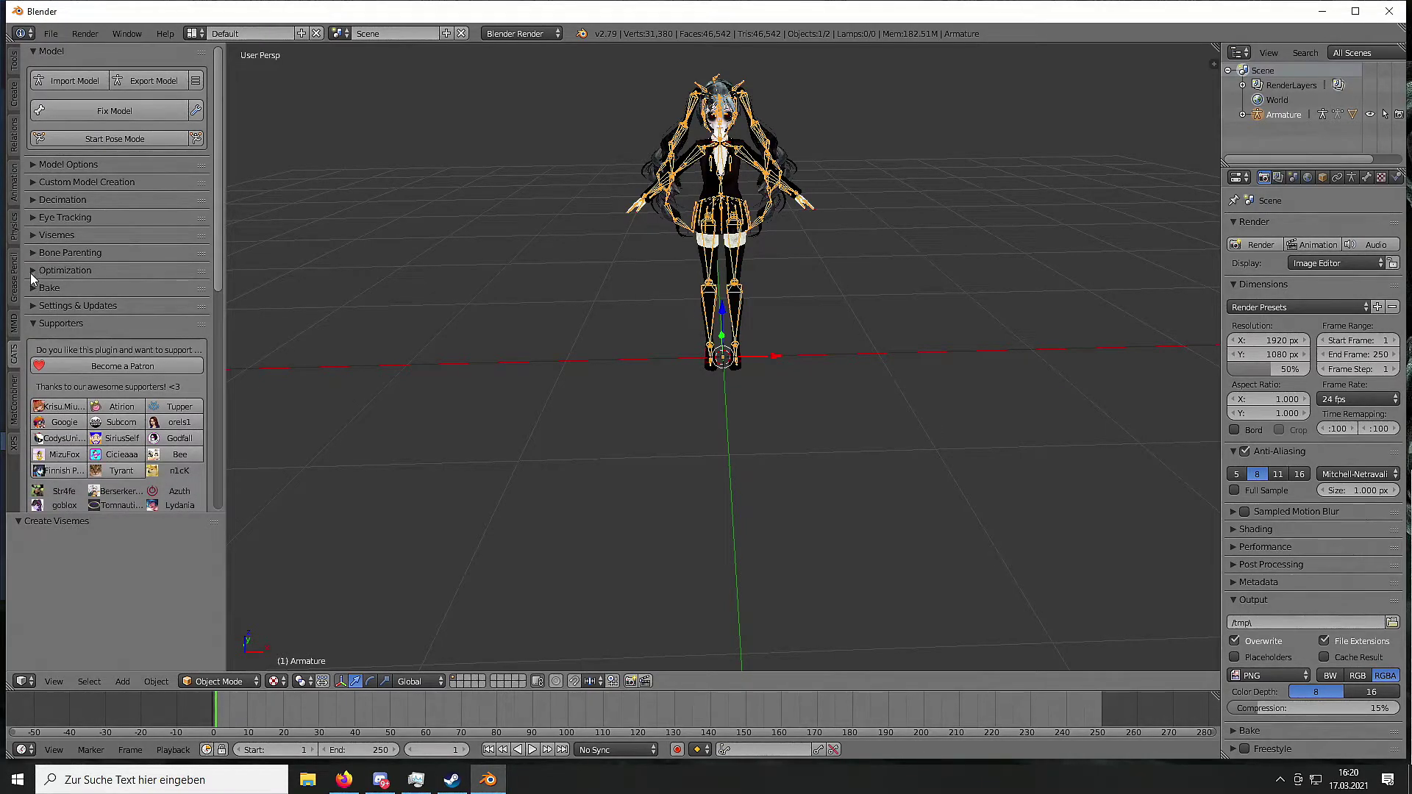
{"action": "left_click", "coordinate": [31, 271]}
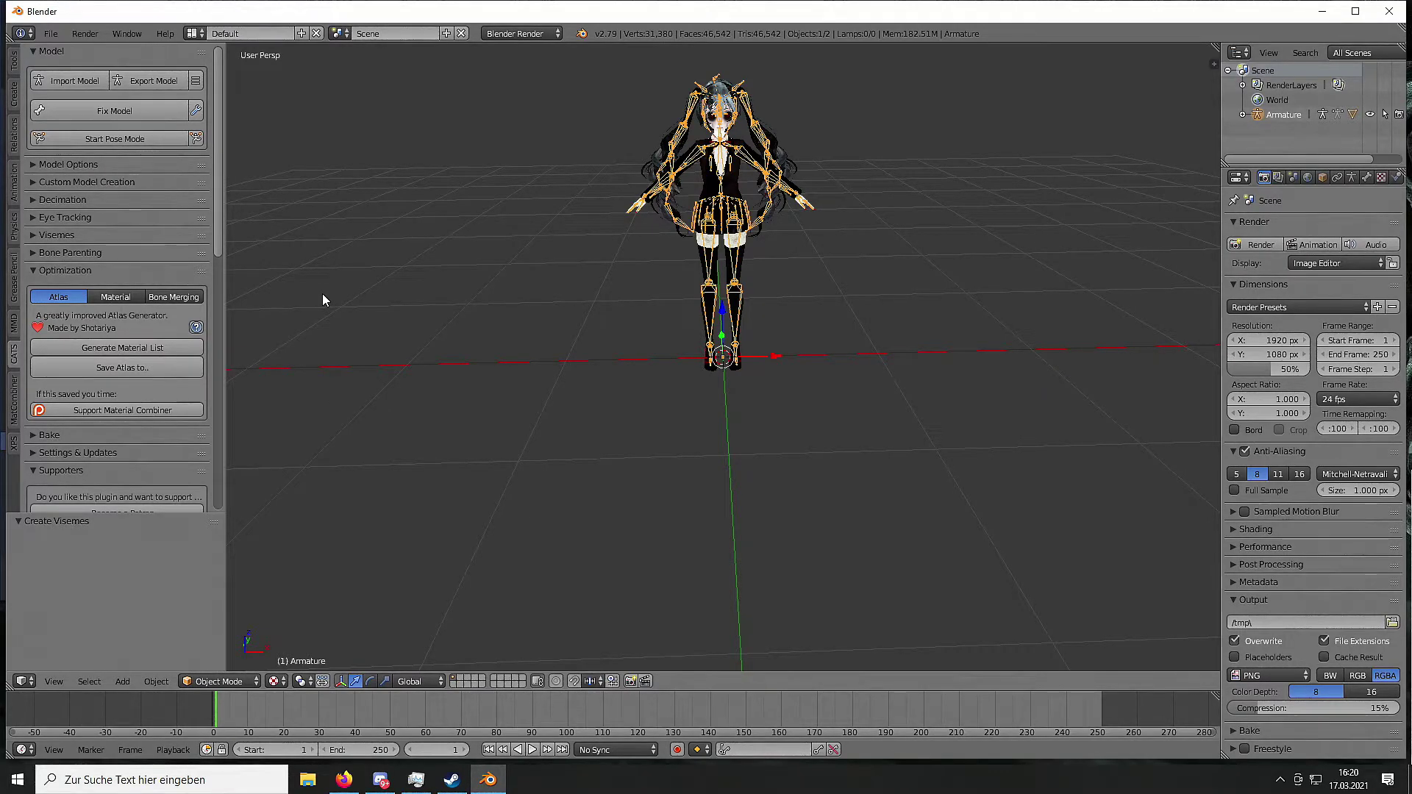
Generate the material list and untick hairshadow from the atlas.
{"action": "left_click", "coordinate": [121, 347]}
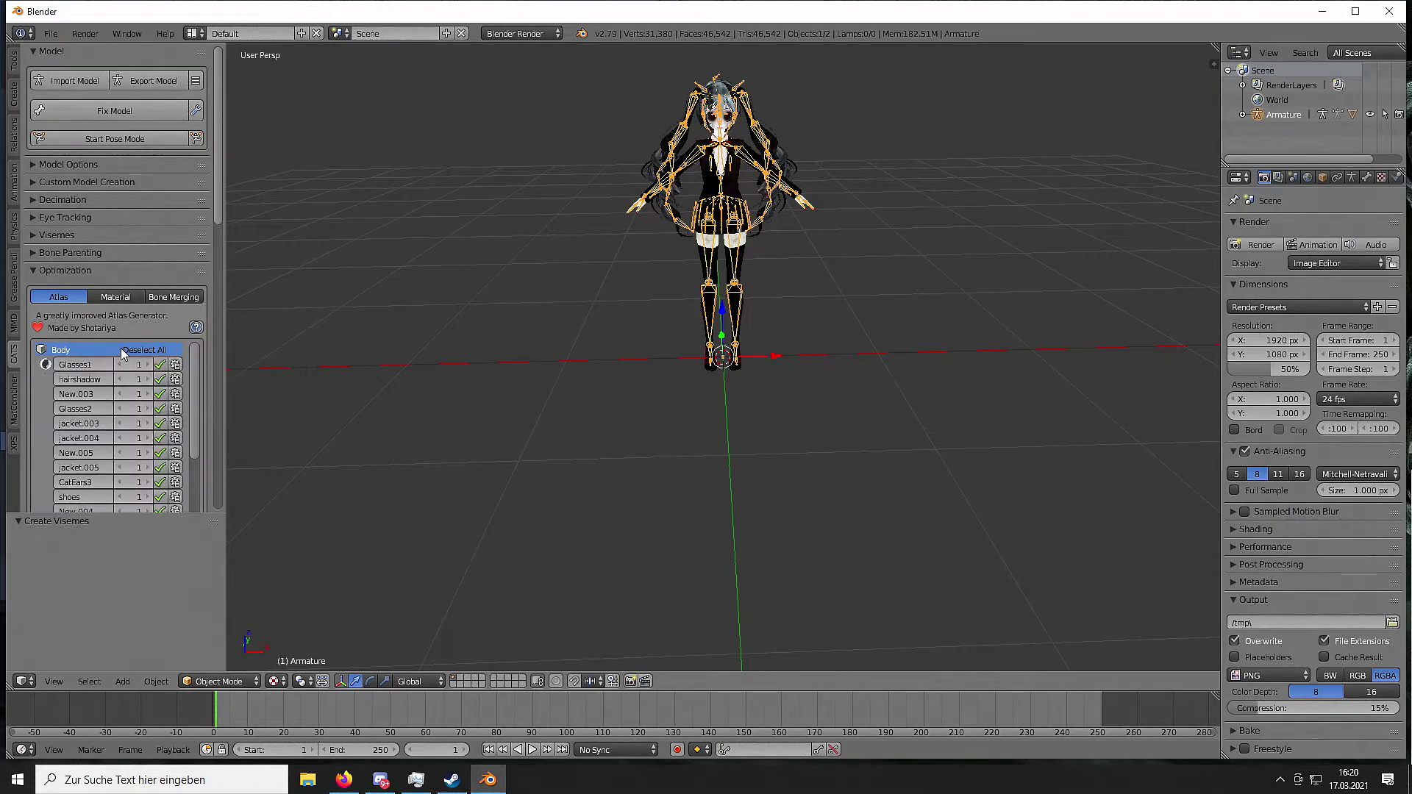
{"action": "left_click_drag", "start_coordinate": [220, 271], "coordinate": [317, 269]}
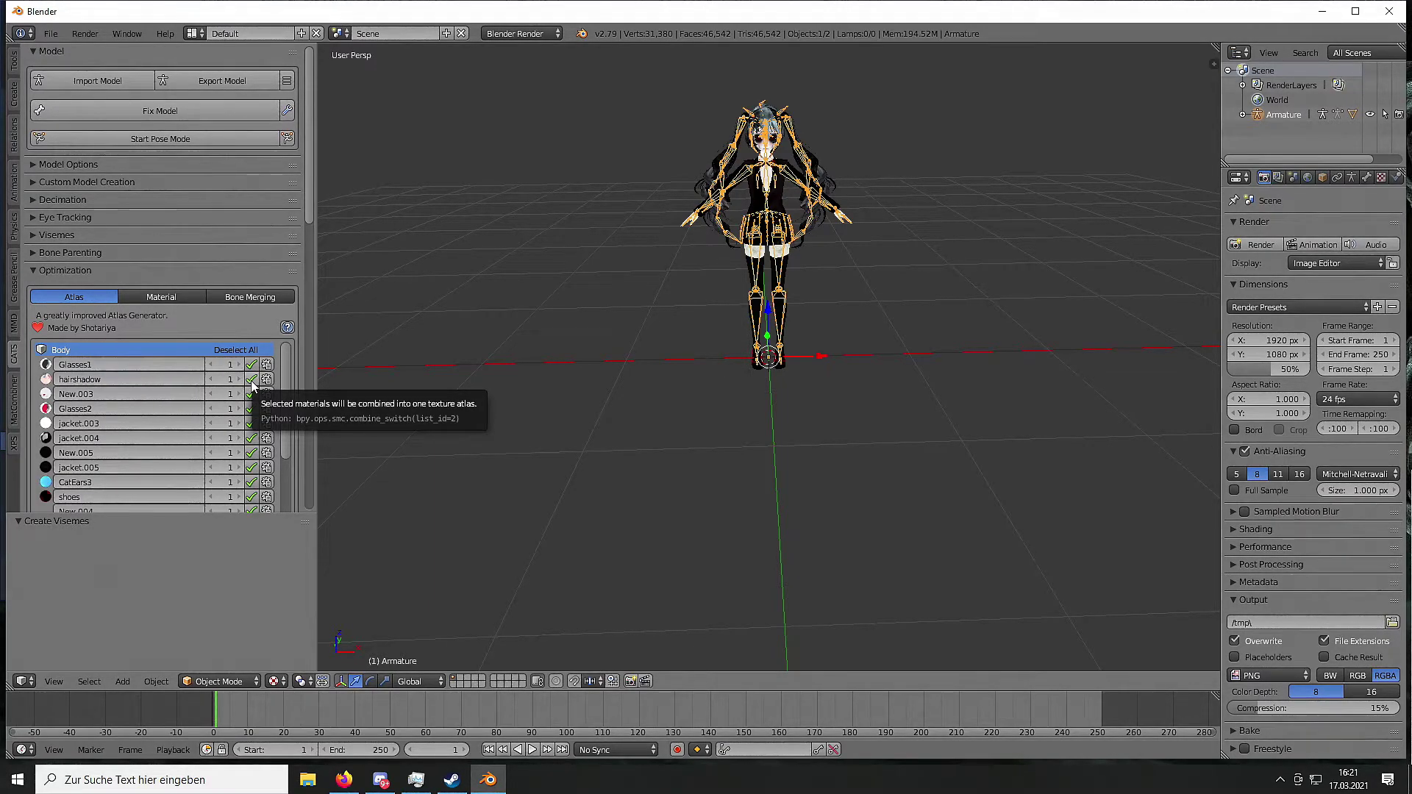
{"action": "left_click", "coordinate": [252, 381]}
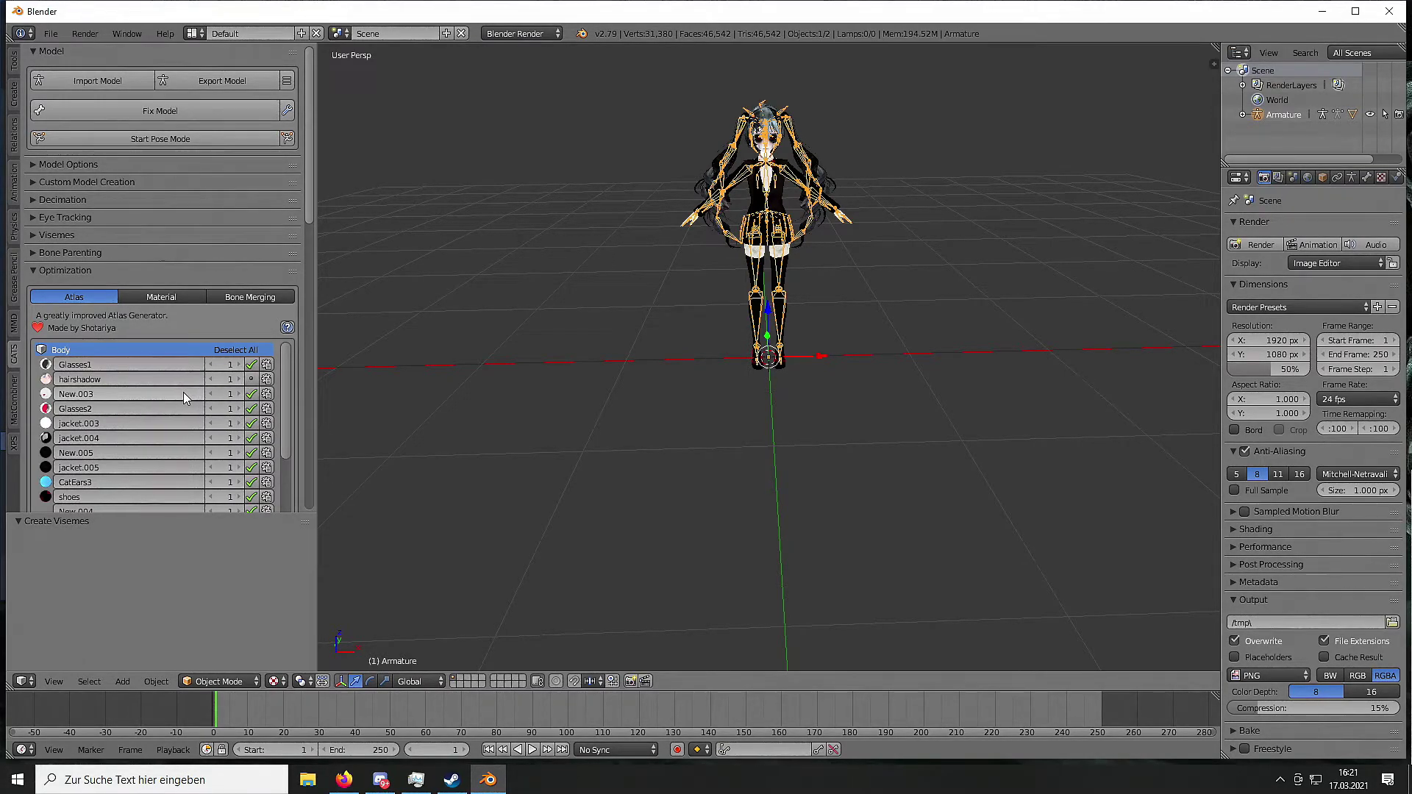
Untick New.004, New, FacePart3 and FacePart2 in the atlas material list.
{"action": "scroll", "coordinate": [183, 393], "scroll_direction": "down", "scroll_amount": 1}
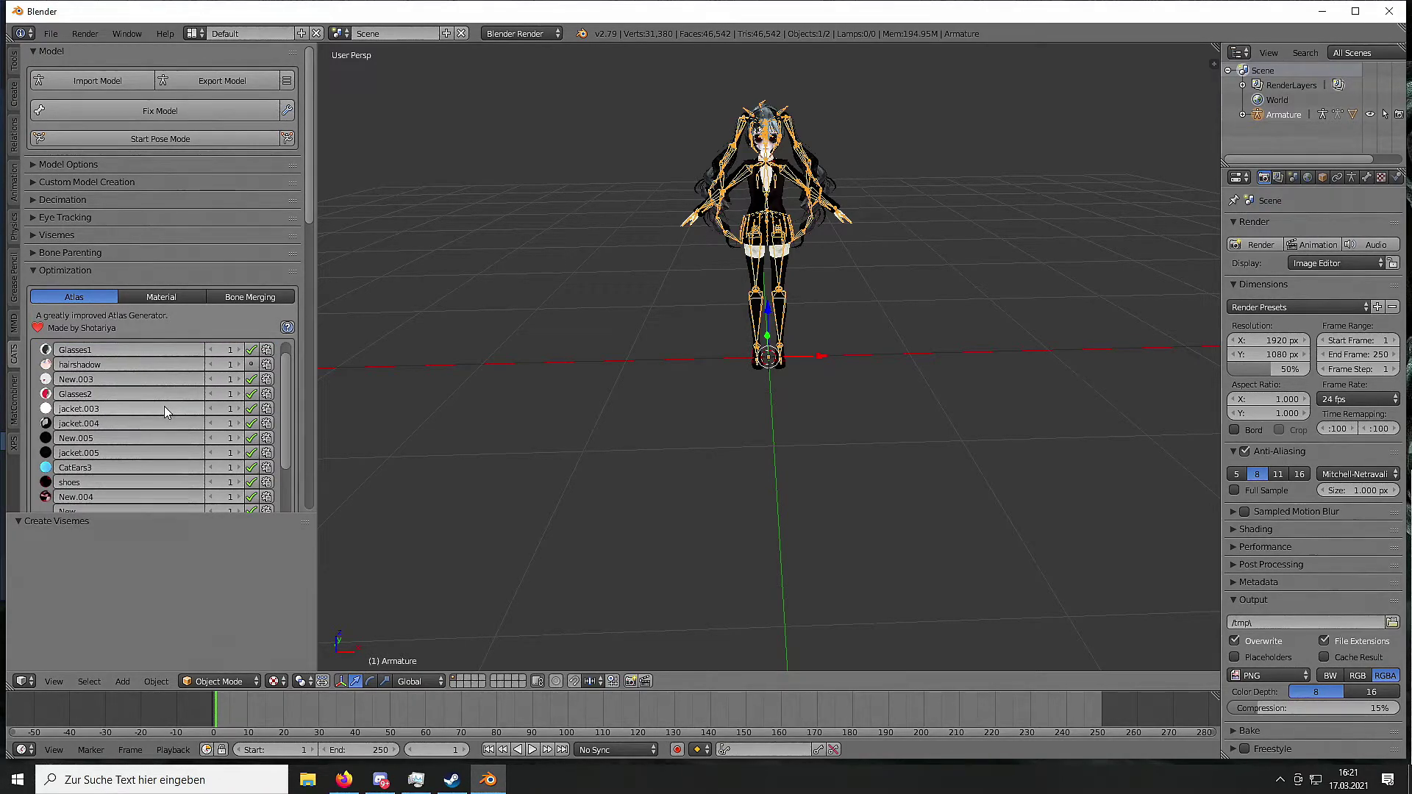
{"action": "scroll", "coordinate": [165, 412], "scroll_direction": "down", "scroll_amount": 1}
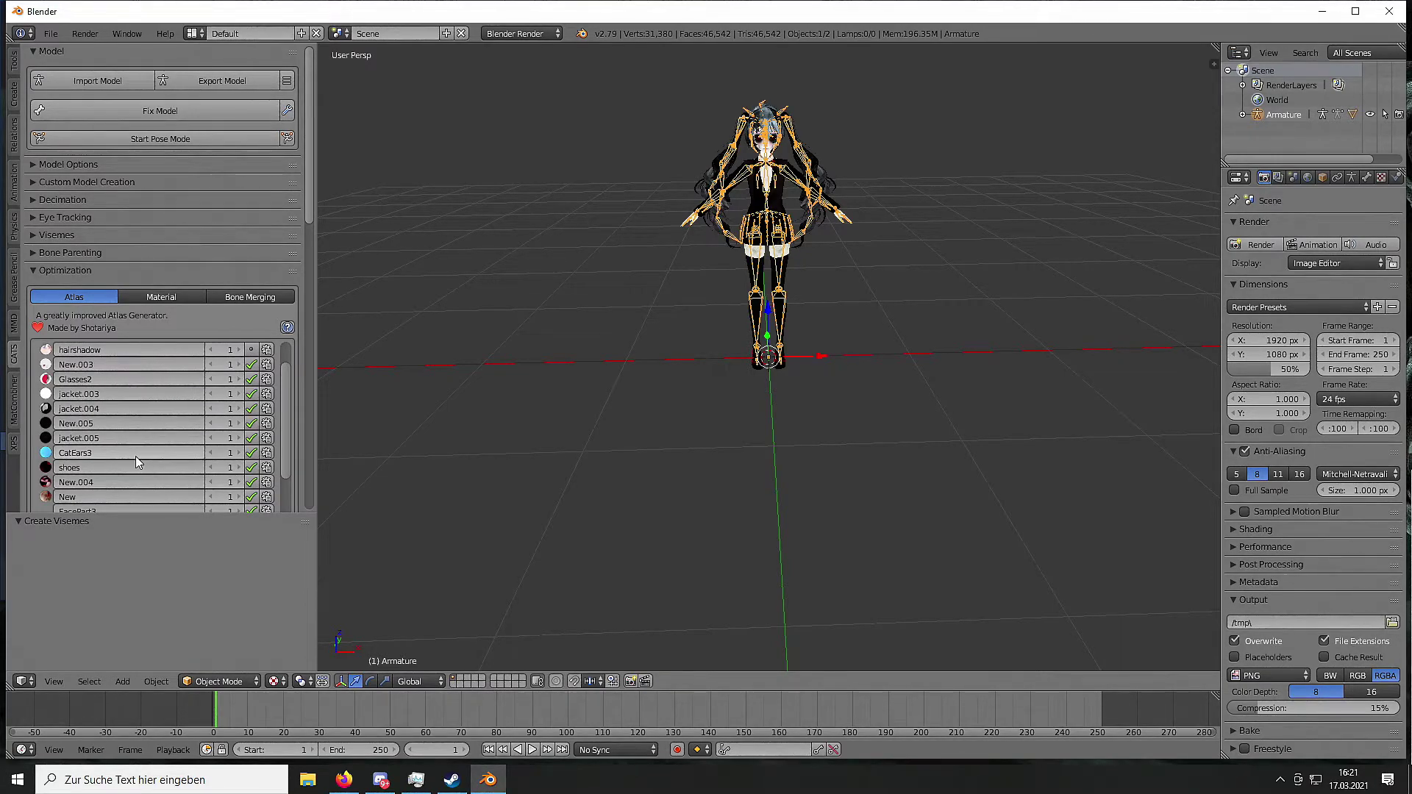
{"action": "scroll", "coordinate": [135, 457], "scroll_direction": "down", "scroll_amount": 1}
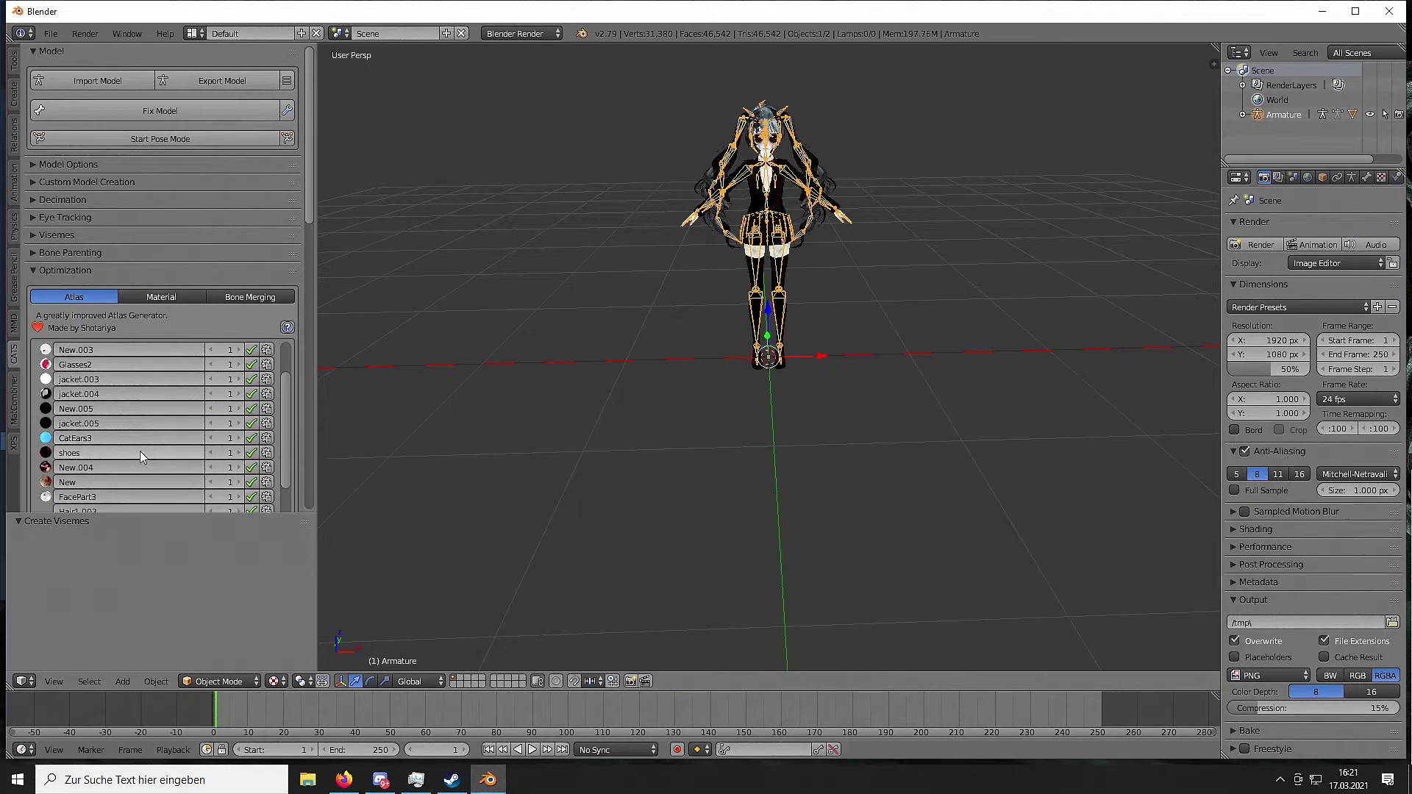
{"action": "left_click", "coordinate": [250, 468]}
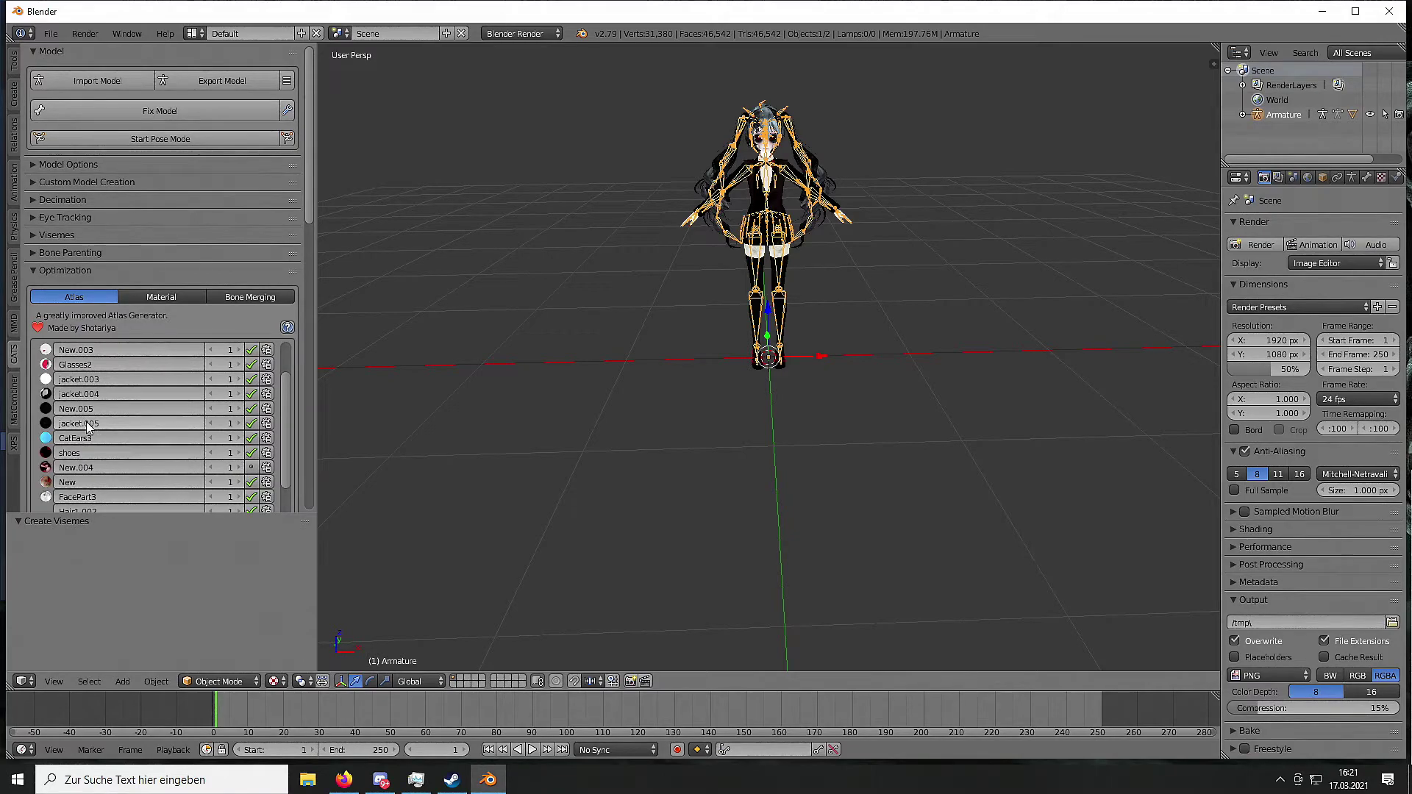
{"action": "scroll", "coordinate": [86, 427], "scroll_direction": "down", "scroll_amount": 1}
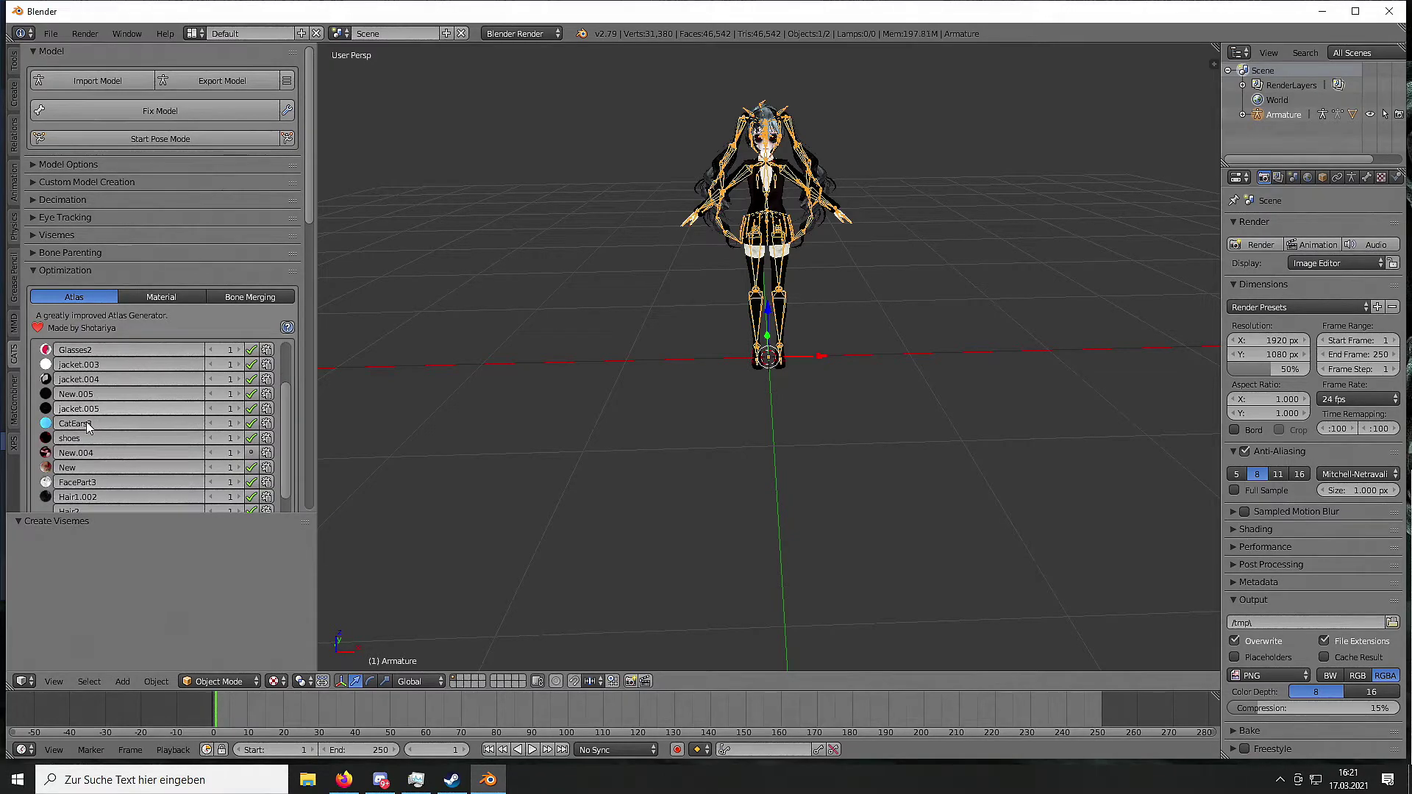
{"action": "left_click", "coordinate": [250, 468]}
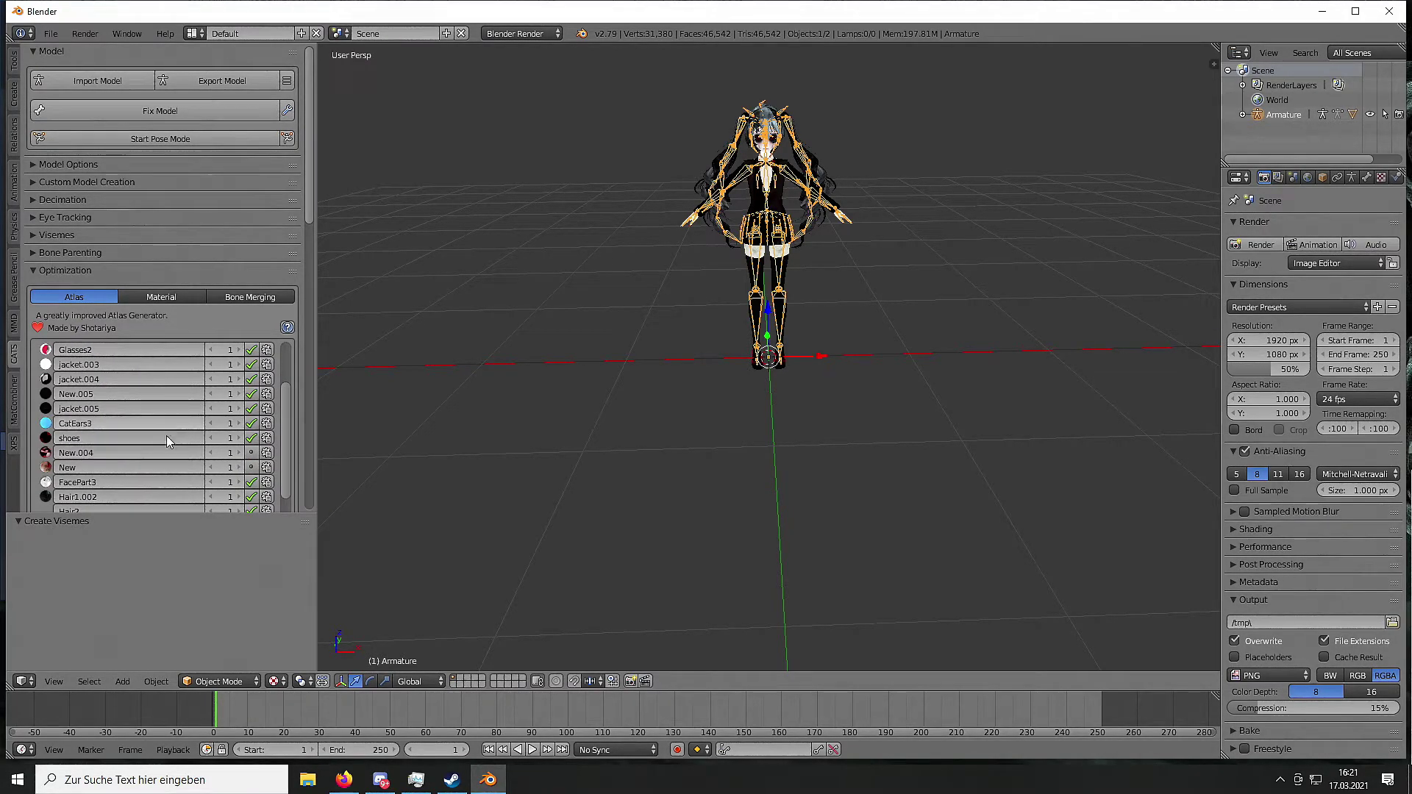
{"action": "left_click", "coordinate": [253, 484]}
{"action": "scroll", "coordinate": [109, 433], "scroll_direction": "down", "scroll_amount": 2}
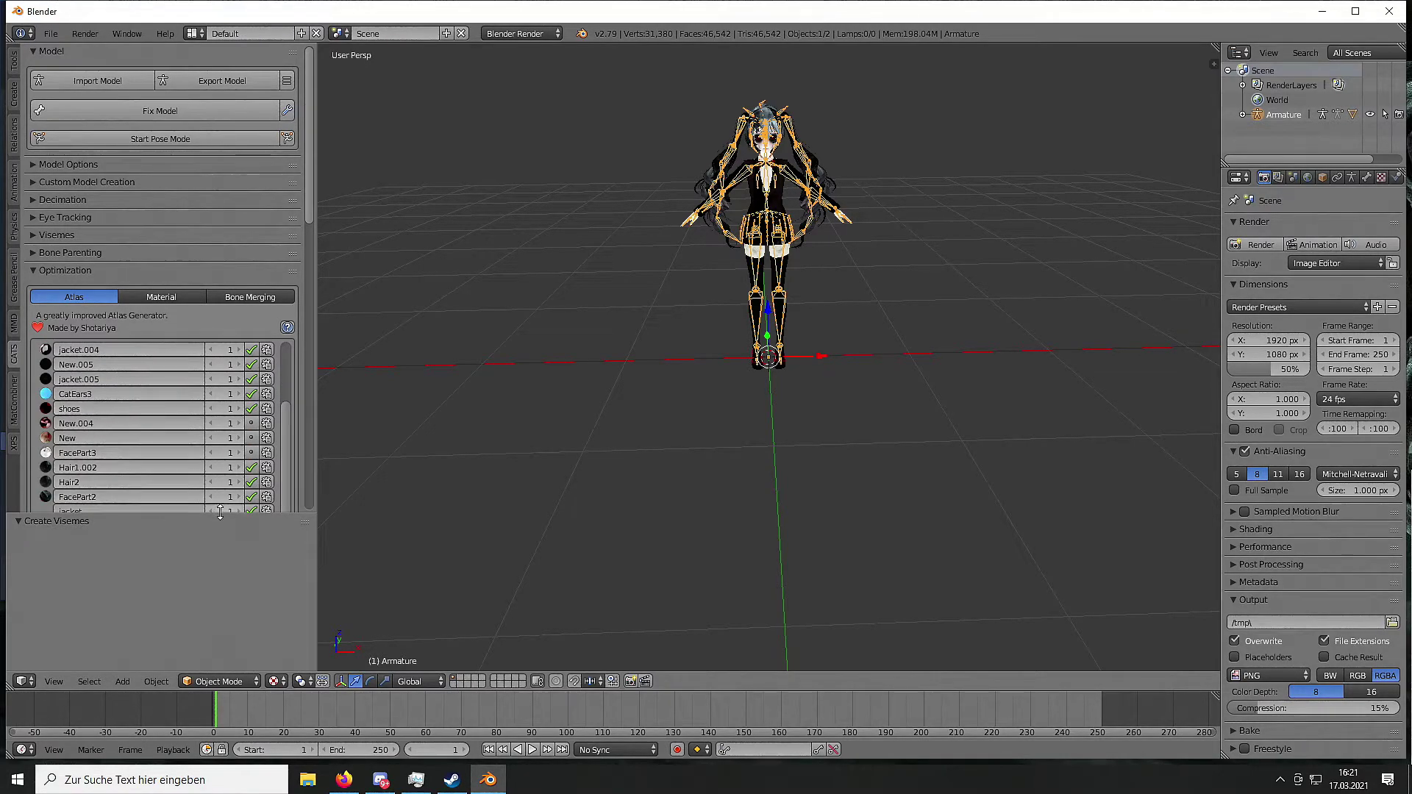
{"action": "left_click", "coordinate": [251, 496]}
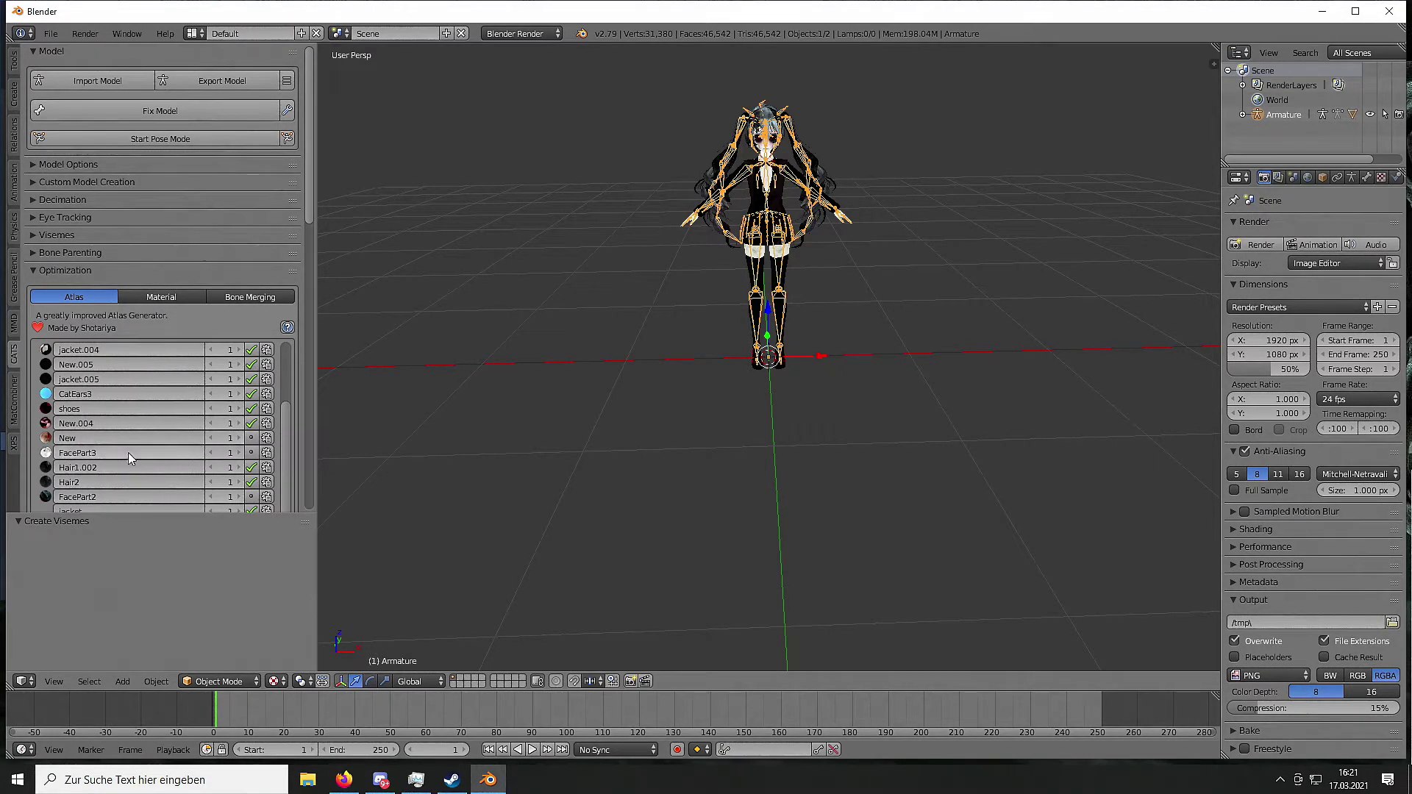
Enlarge the material list and scroll through it to review the ticked materials.
{"action": "scroll", "coordinate": [125, 458], "scroll_direction": "up", "scroll_amount": 2}
{"action": "scroll", "coordinate": [118, 461], "scroll_direction": "up", "scroll_amount": 2}
{"action": "scroll", "coordinate": [110, 463], "scroll_direction": "up", "scroll_amount": 2}
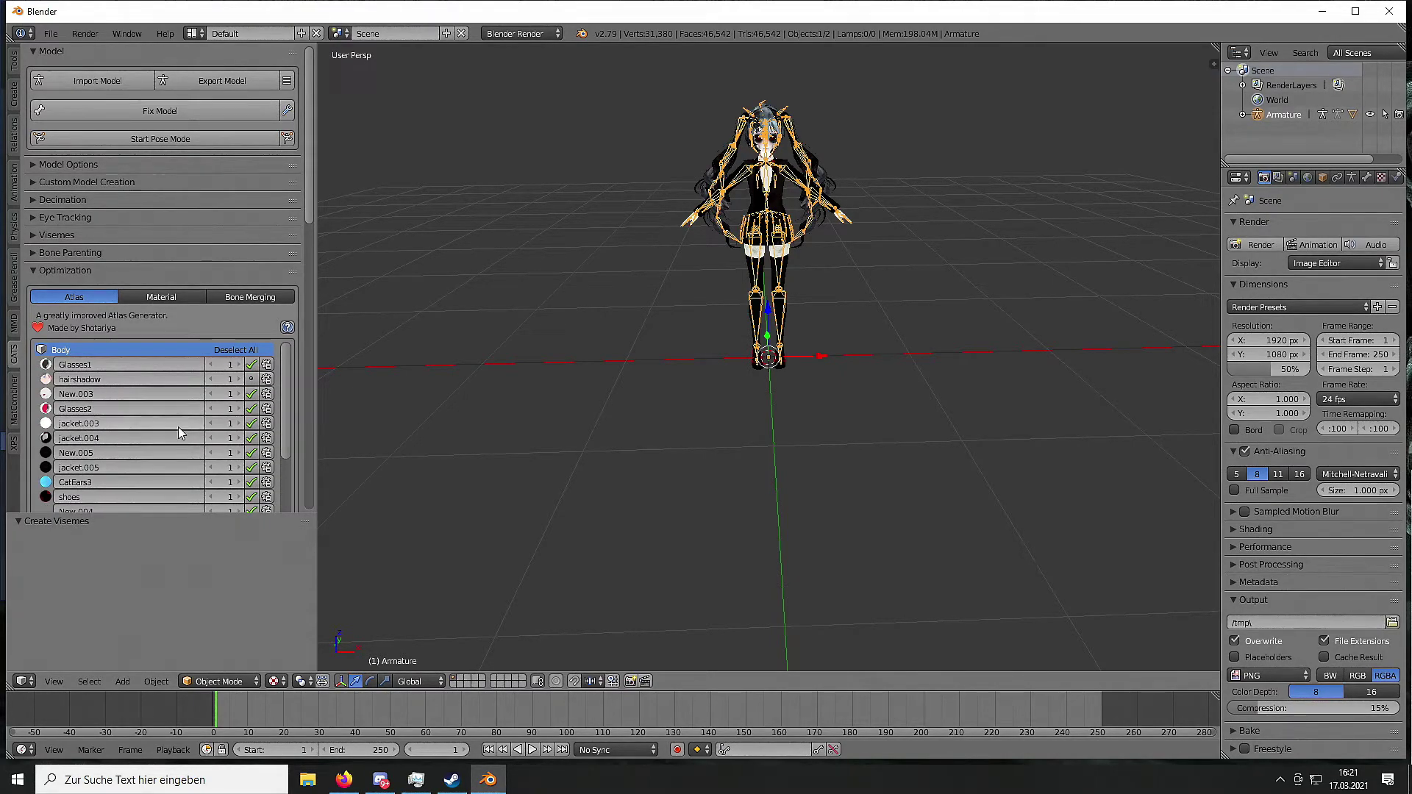
{"action": "scroll", "coordinate": [174, 428], "scroll_direction": "down", "scroll_amount": 2}
{"action": "scroll", "coordinate": [174, 428], "scroll_direction": "down", "scroll_amount": 2}
{"action": "scroll", "coordinate": [174, 428], "scroll_direction": "down", "scroll_amount": 2}
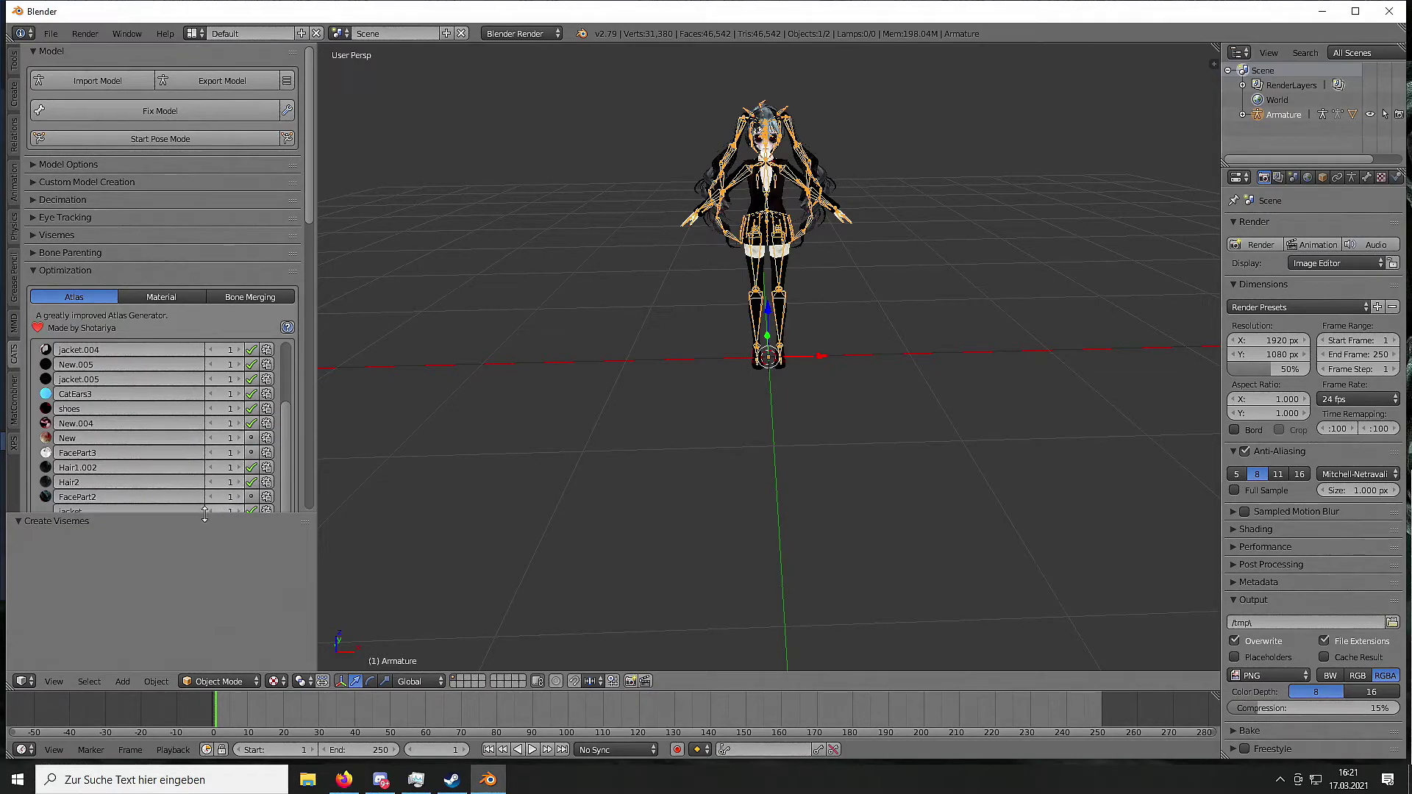
{"action": "left_click_drag", "start_coordinate": [205, 514], "coordinate": [177, 594]}
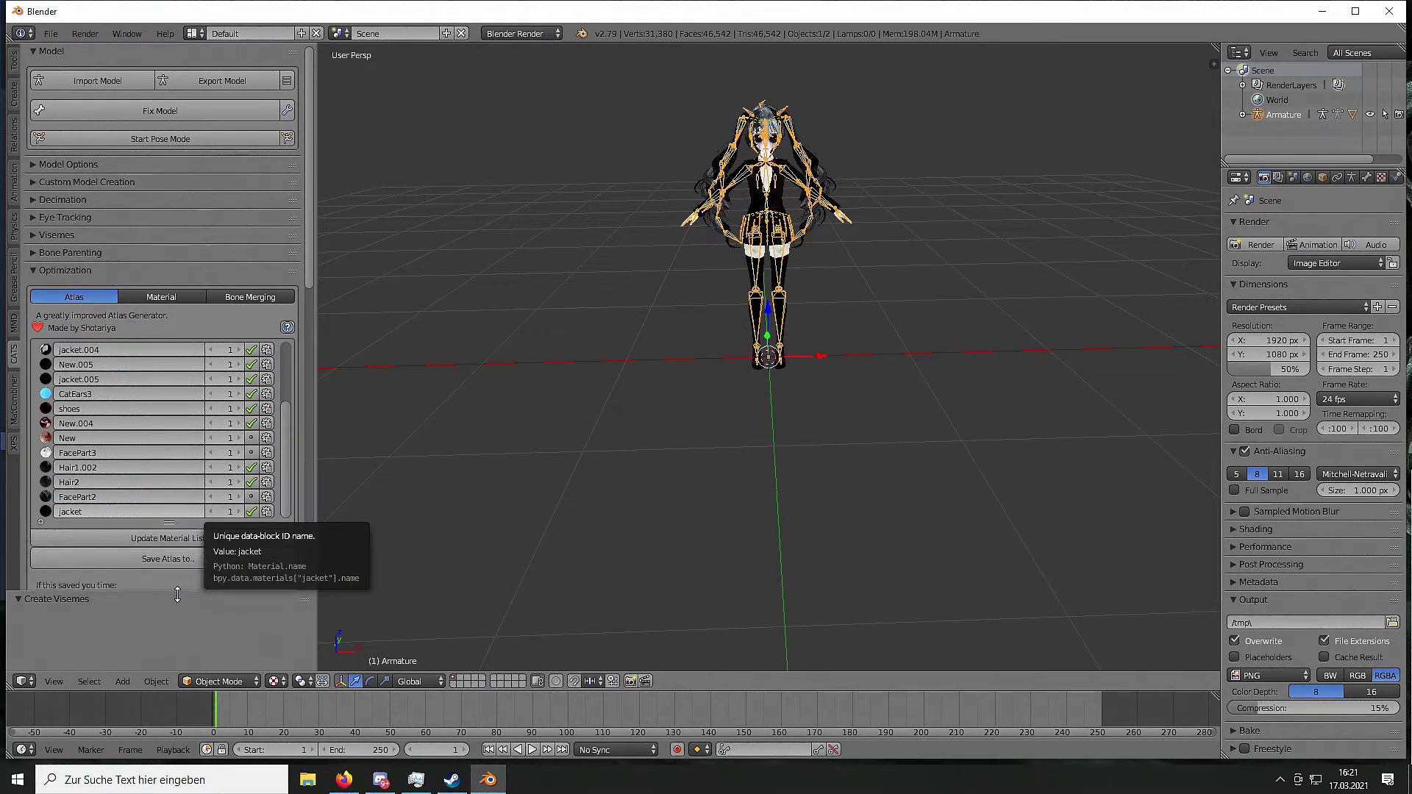
{"action": "scroll", "coordinate": [165, 447], "scroll_direction": "up", "scroll_amount": 4}
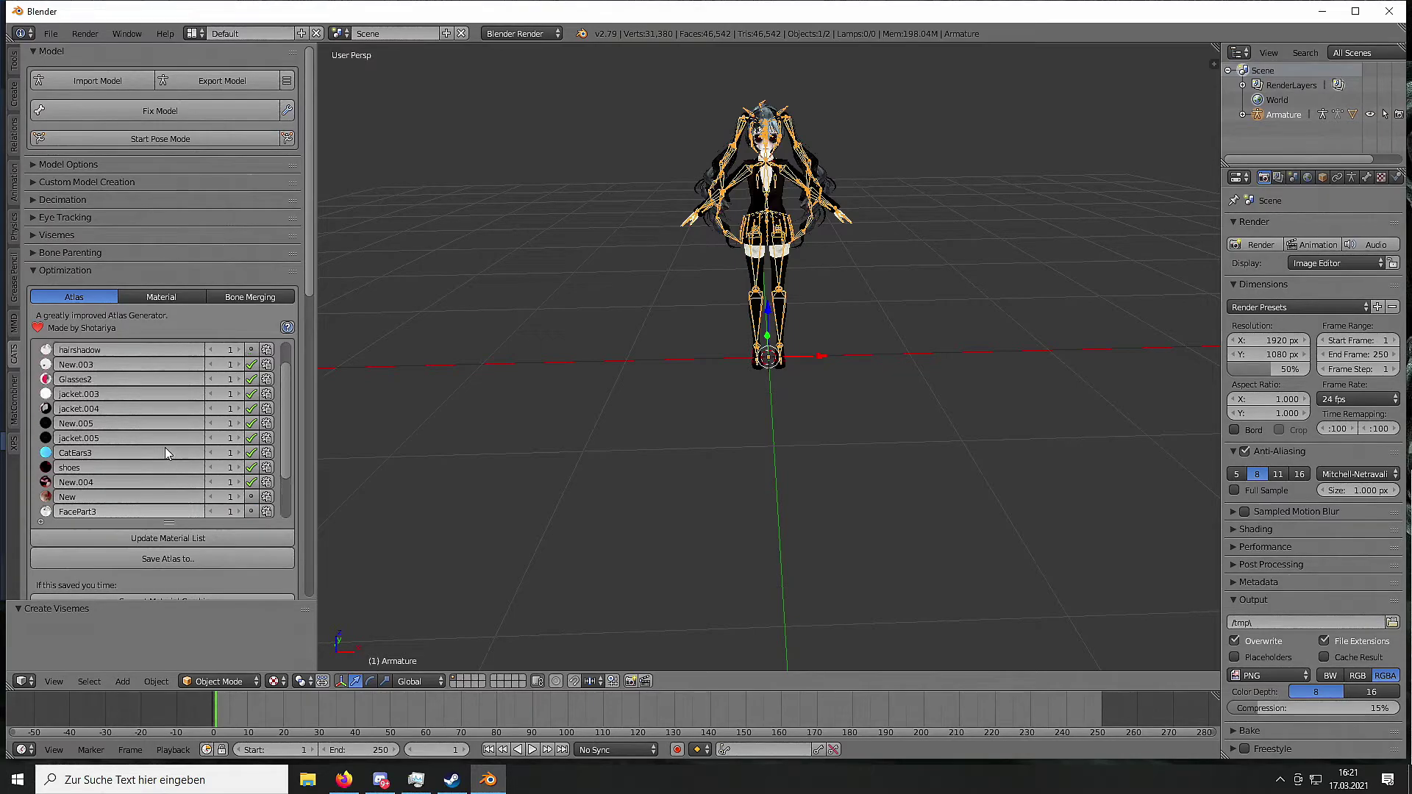
{"action": "scroll", "coordinate": [165, 448], "scroll_direction": "up", "scroll_amount": 1}
{"action": "scroll", "coordinate": [165, 447], "scroll_direction": "down", "scroll_amount": 2}
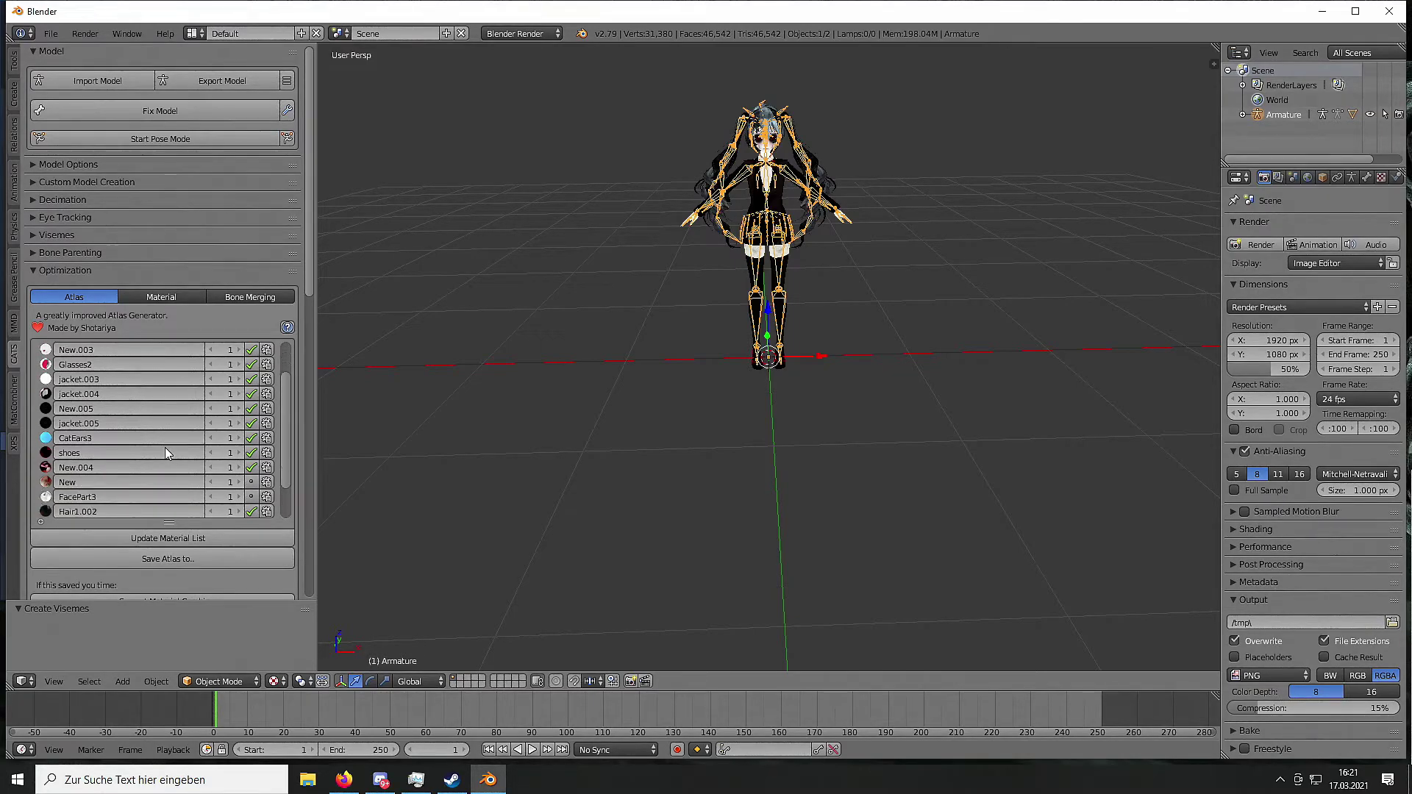
Create the texture atlas from the ticked materials and open File Explorer.
{"action": "left_click", "coordinate": [169, 558]}
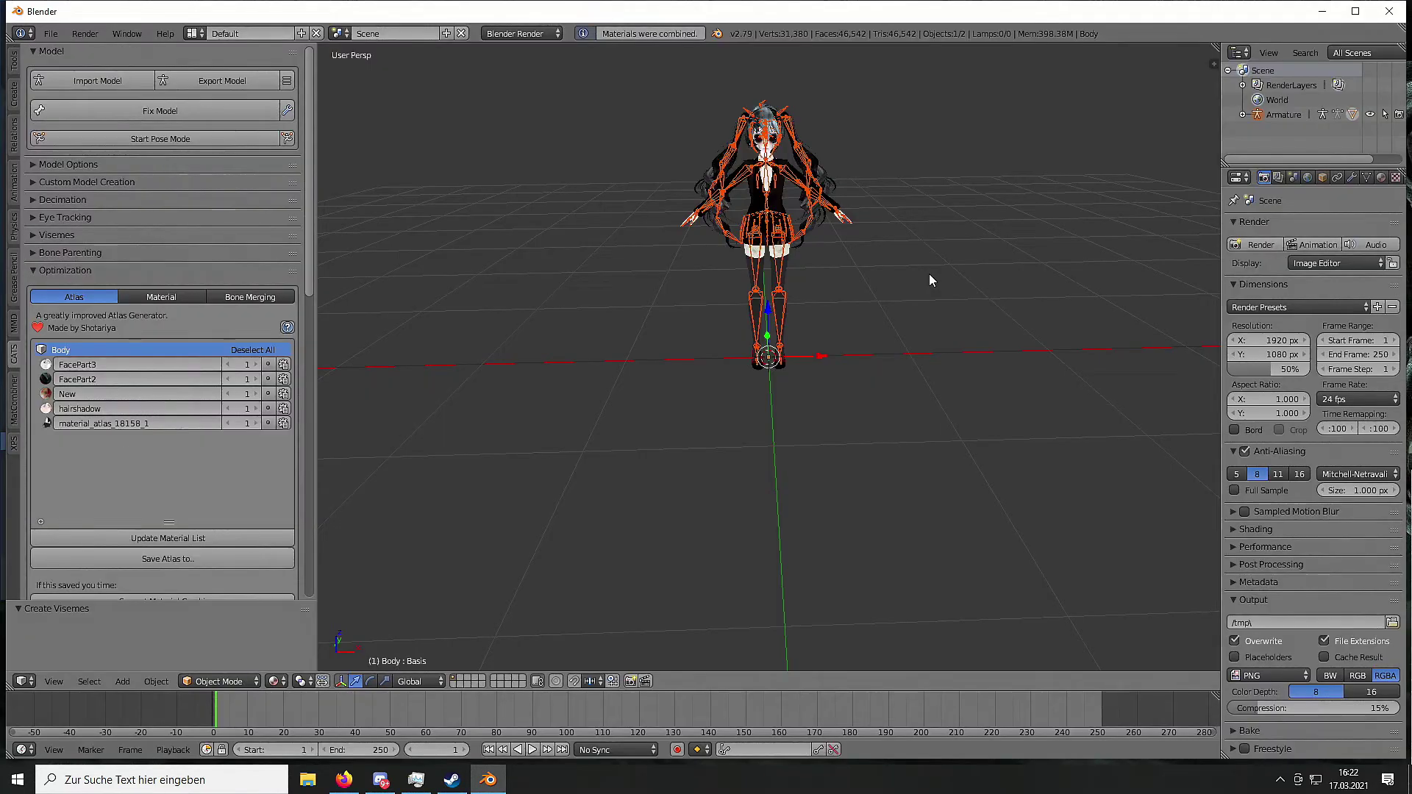
{"action": "left_click", "coordinate": [307, 779]}
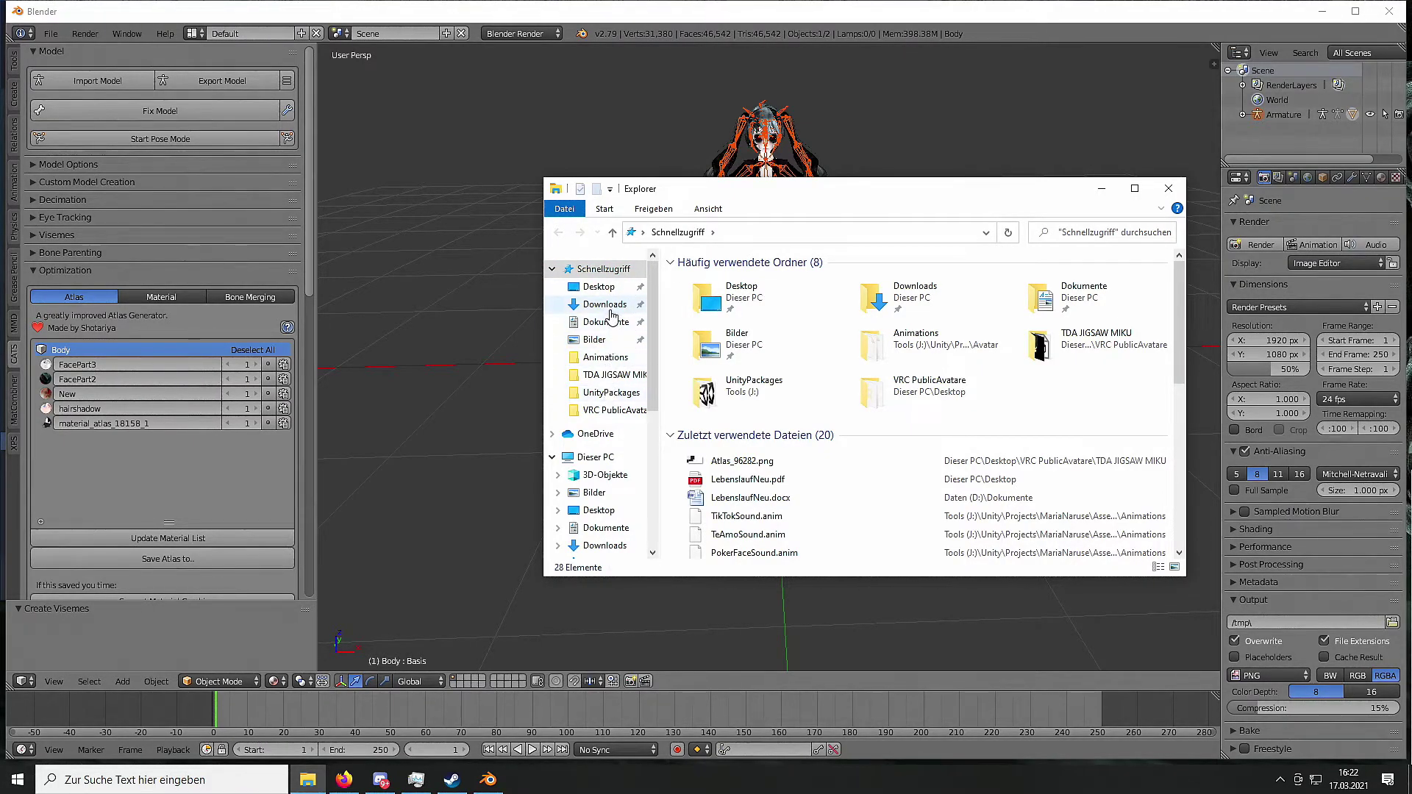
Browse to the Desktop > VRC PublicAvatare > TDA JIGSAW MIKU folder.
{"action": "left_click", "coordinate": [603, 288]}
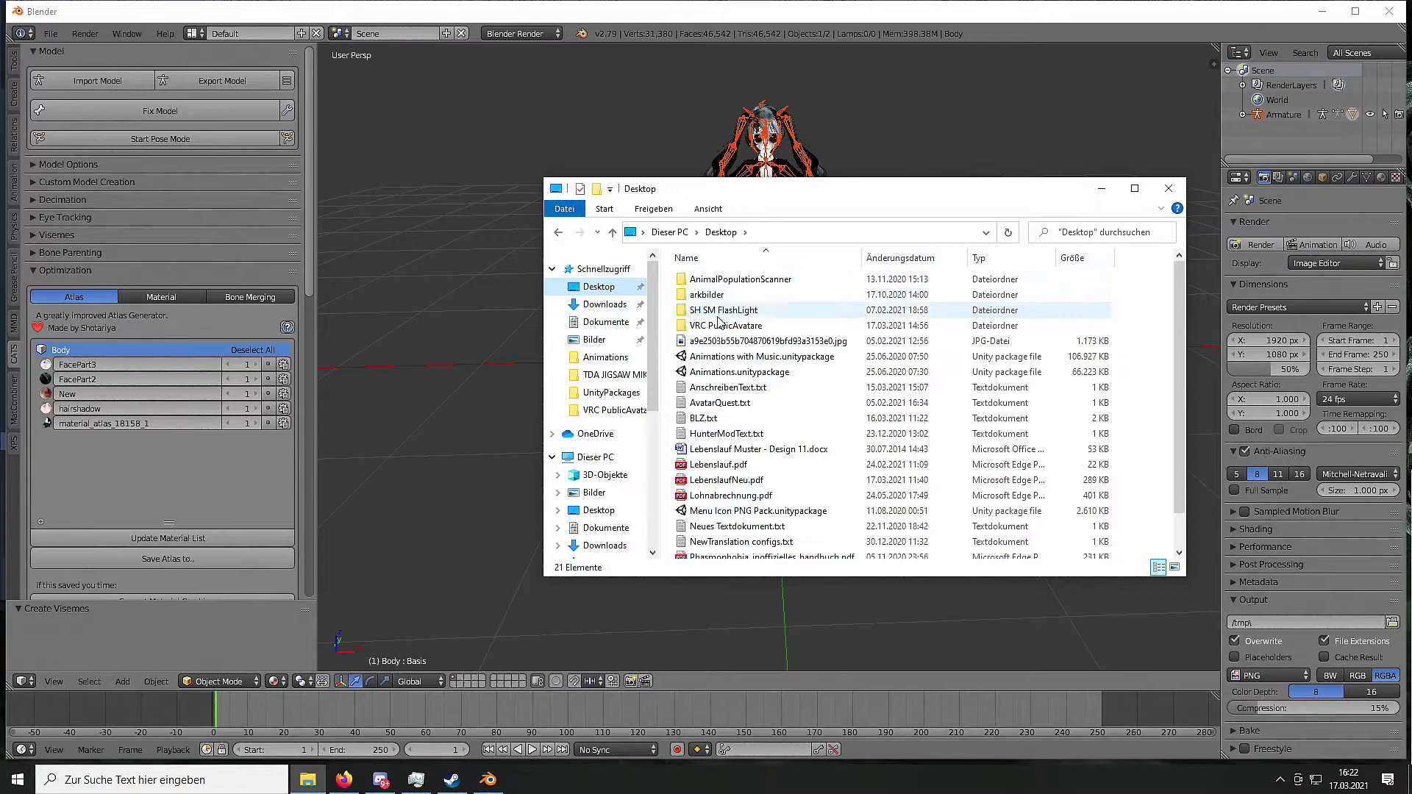
{"action": "double_click", "coordinate": [716, 327]}
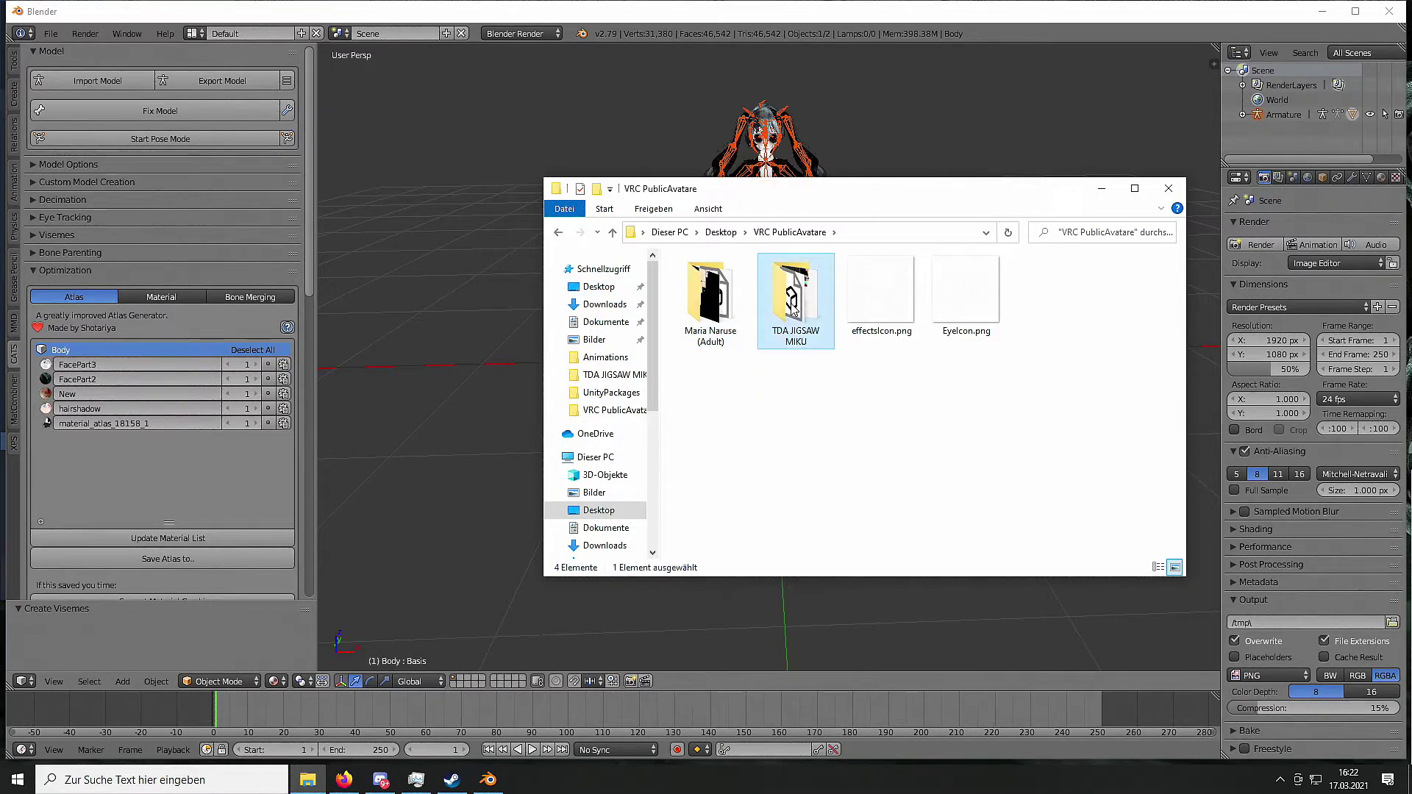
{"action": "double_click", "coordinate": [799, 297]}
{"action": "left_click_drag", "start_coordinate": [857, 188], "coordinate": [654, 168]}
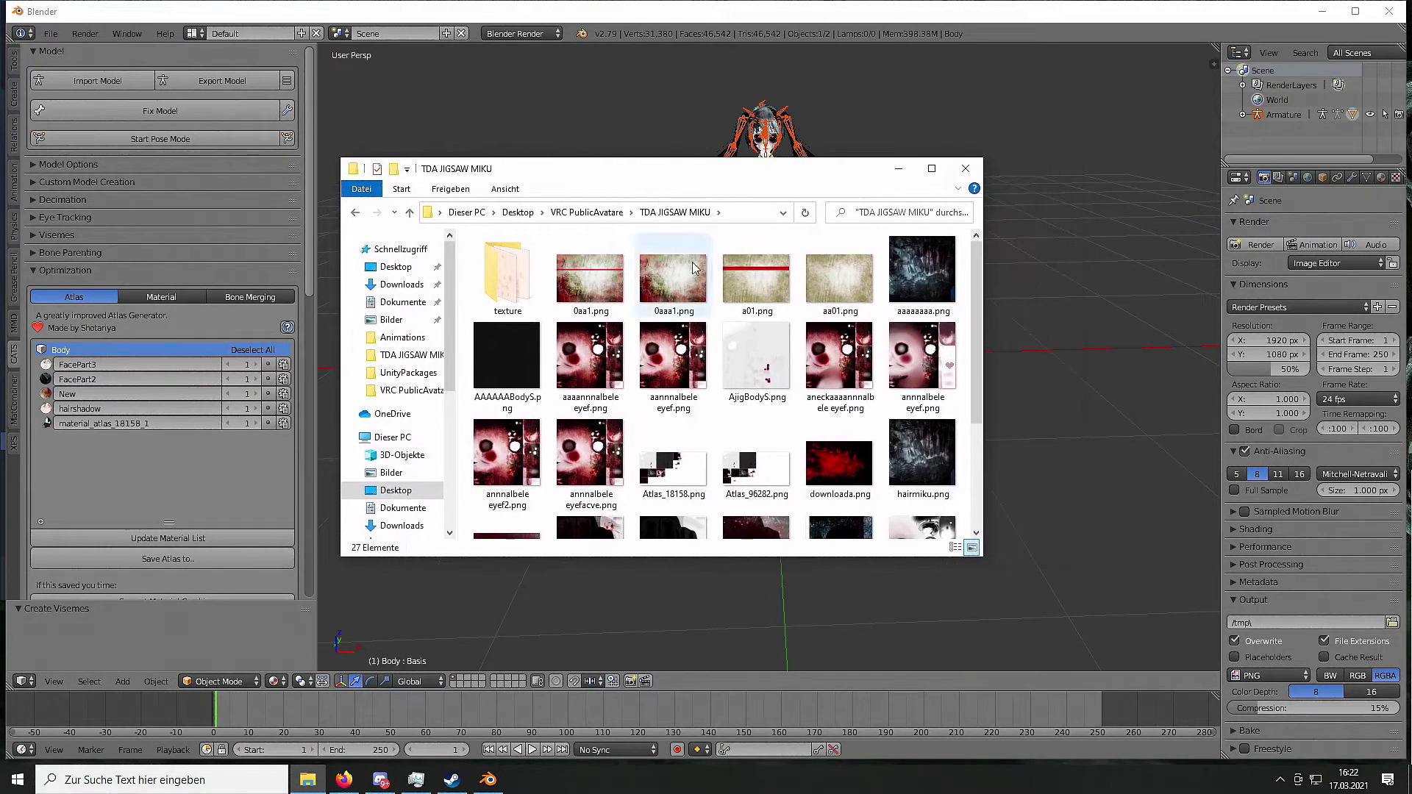
{"action": "scroll", "coordinate": [737, 409], "scroll_direction": "down", "scroll_amount": 2}
{"action": "scroll", "coordinate": [737, 409], "scroll_direction": "down", "scroll_amount": 2}
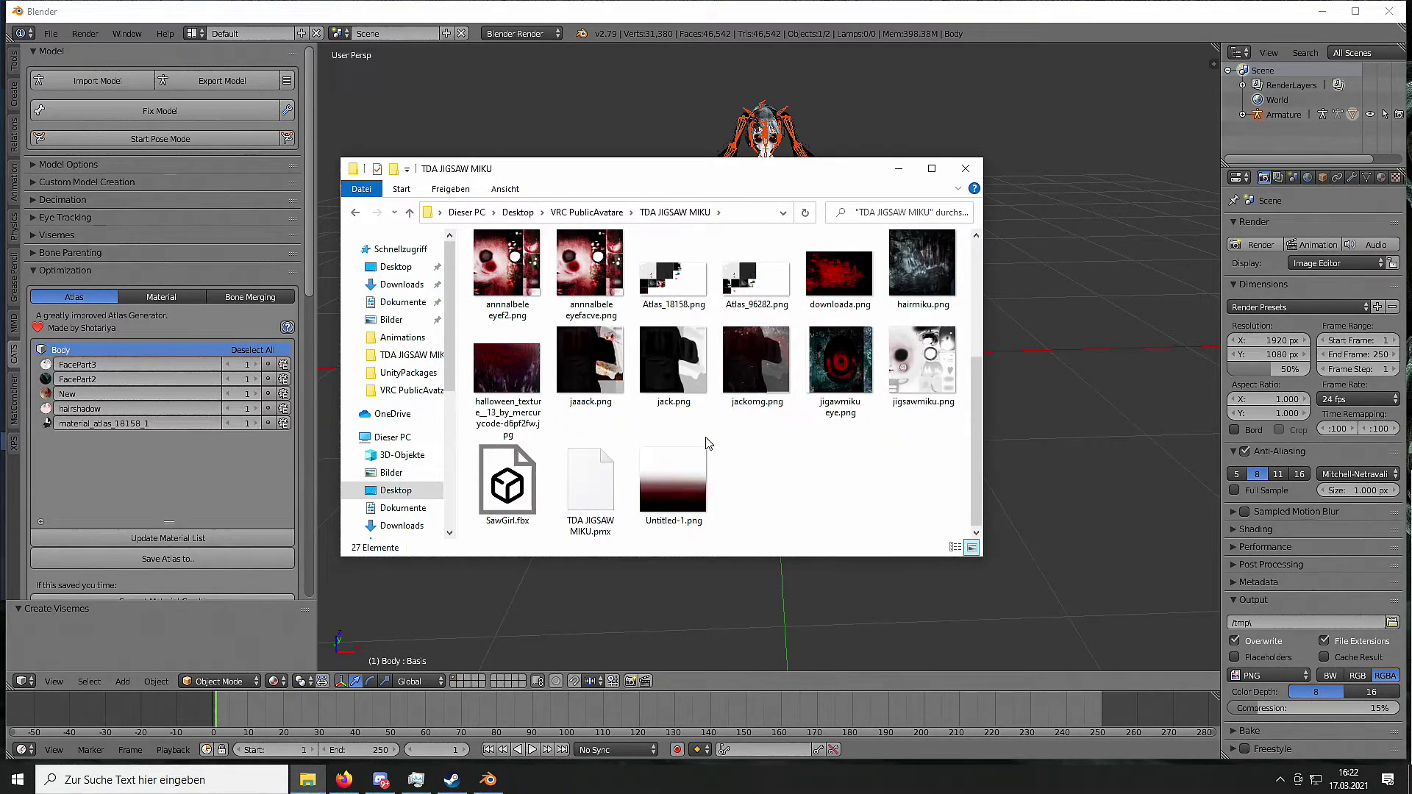
Check the properties of Atlas_96282.png, then select Atlas_18158.png.
{"action": "left_click", "coordinate": [747, 289]}
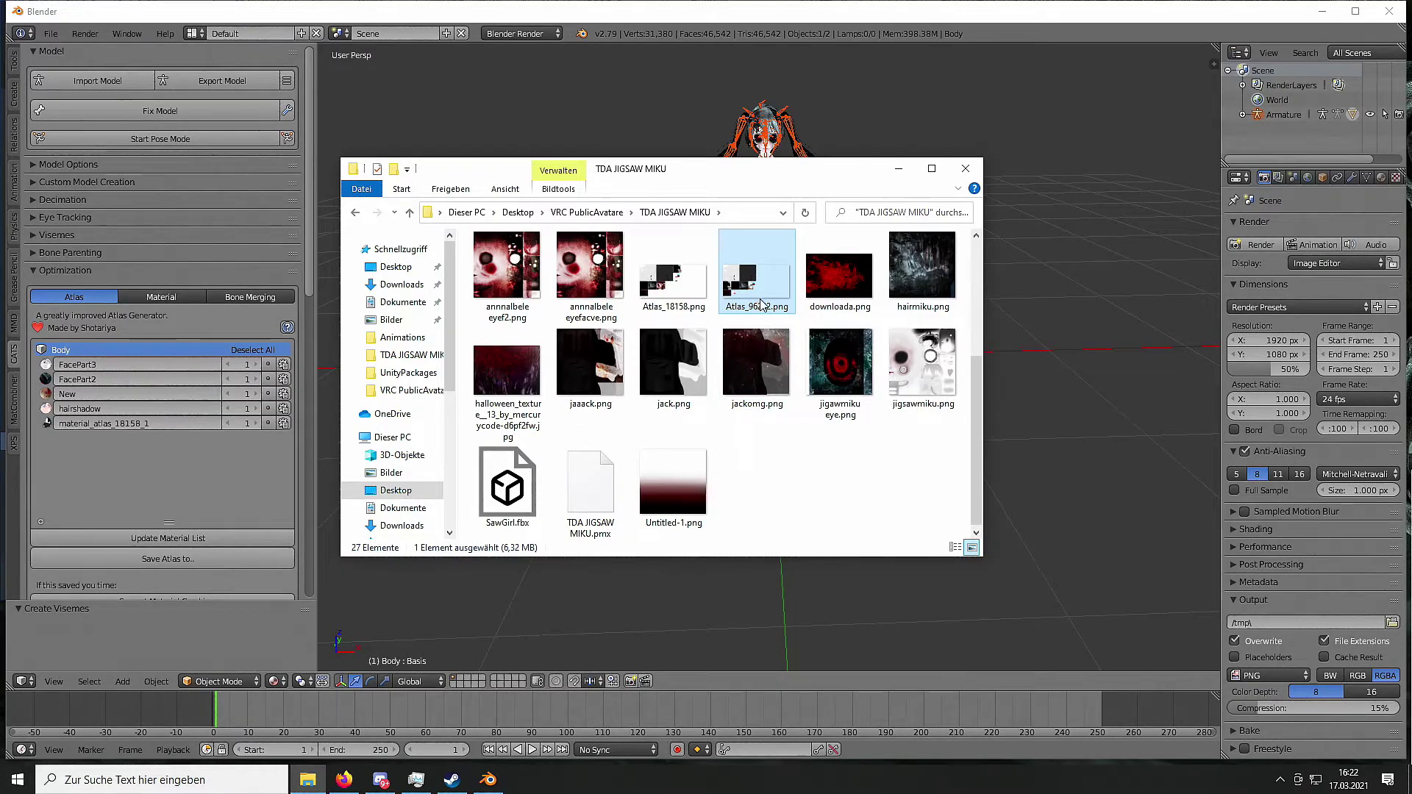
{"action": "mouse_move", "coordinate": [757, 288]}
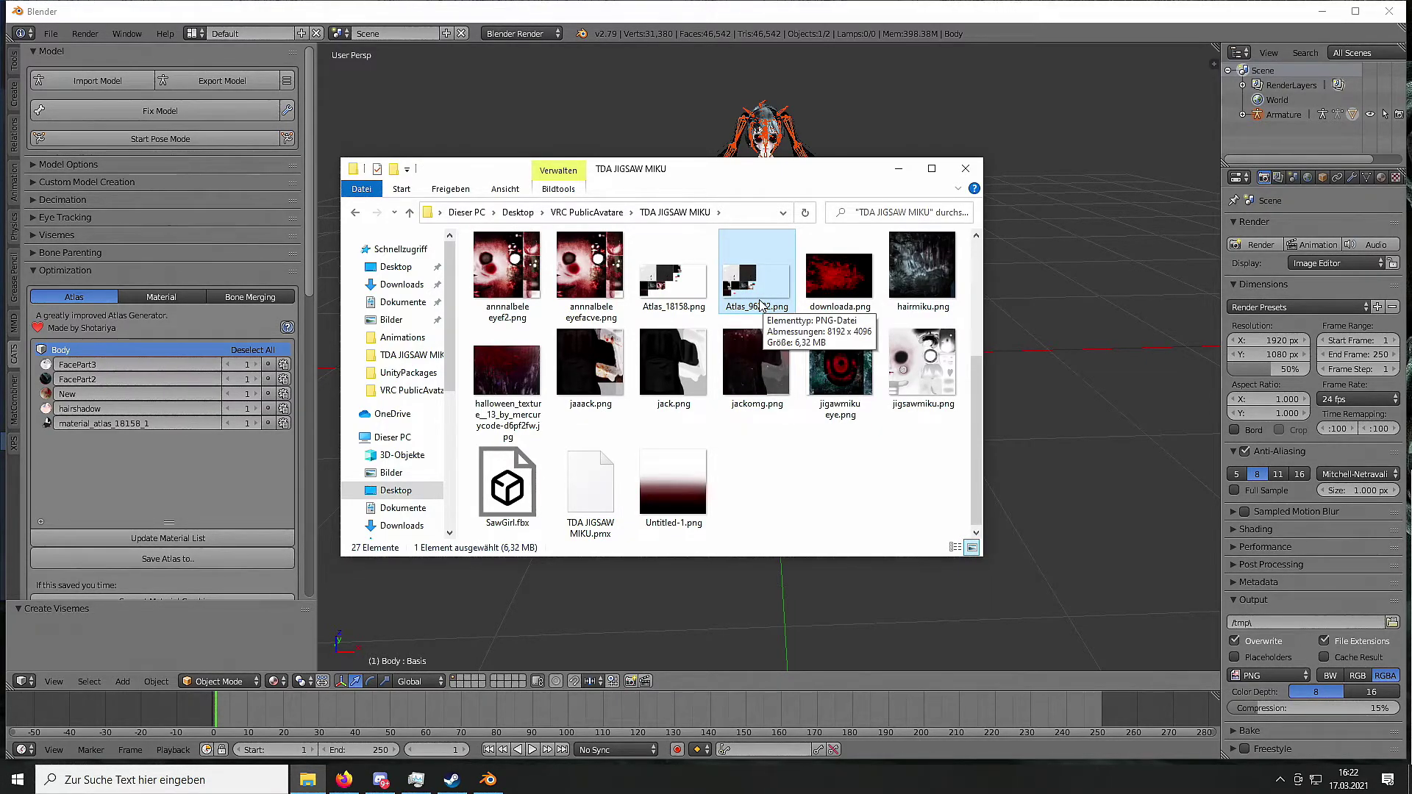
{"action": "right_click", "coordinate": [761, 306]}
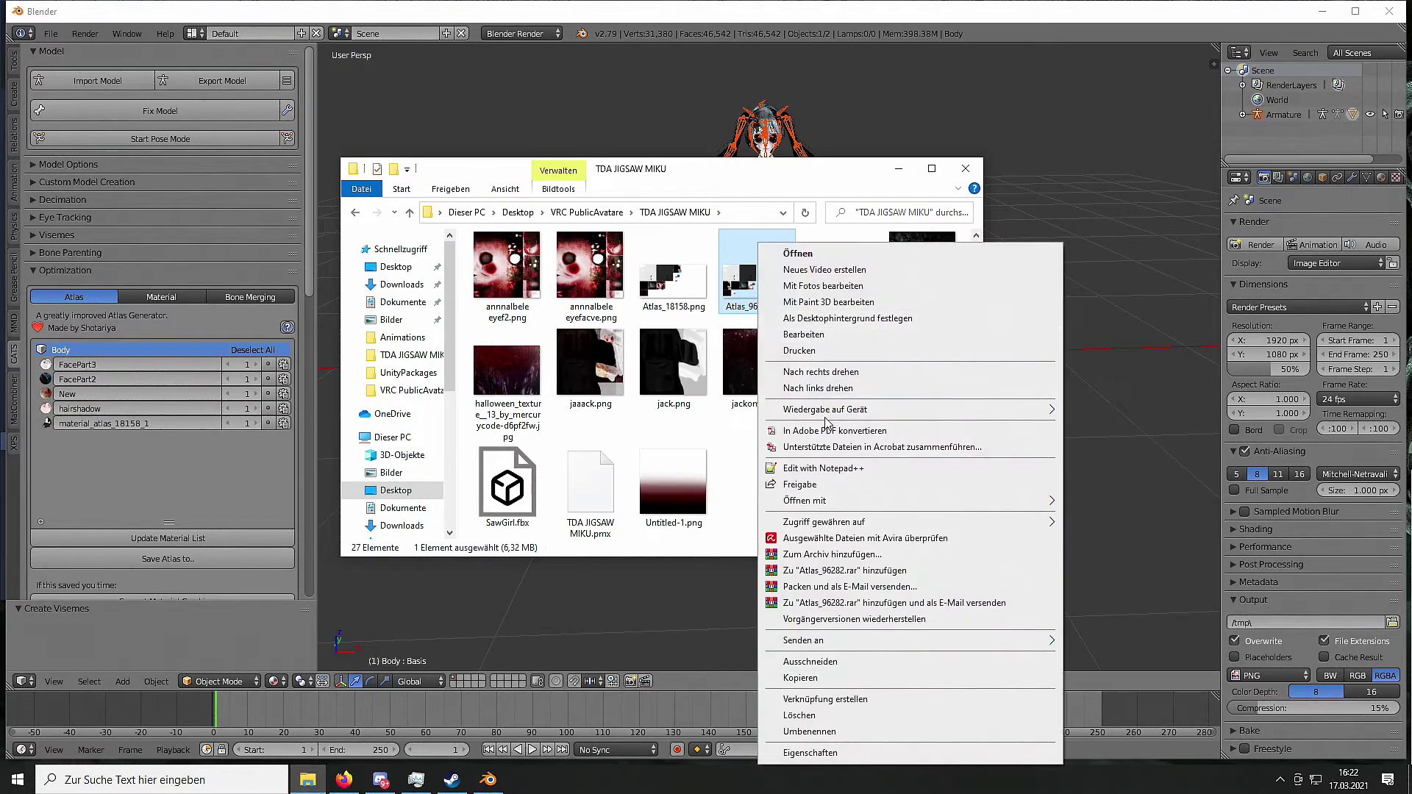
{"action": "left_click", "coordinate": [842, 752]}
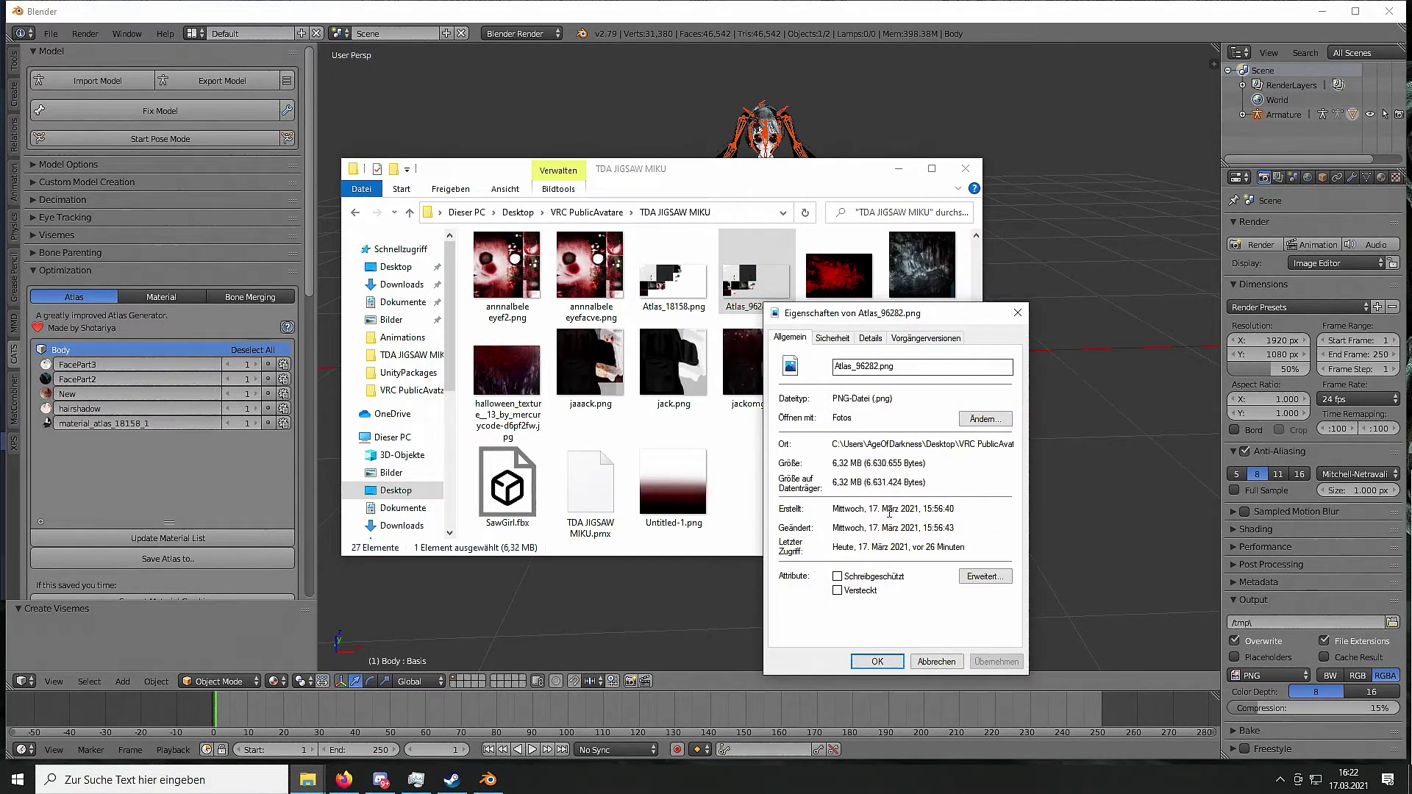
{"action": "left_click", "coordinate": [1018, 312]}
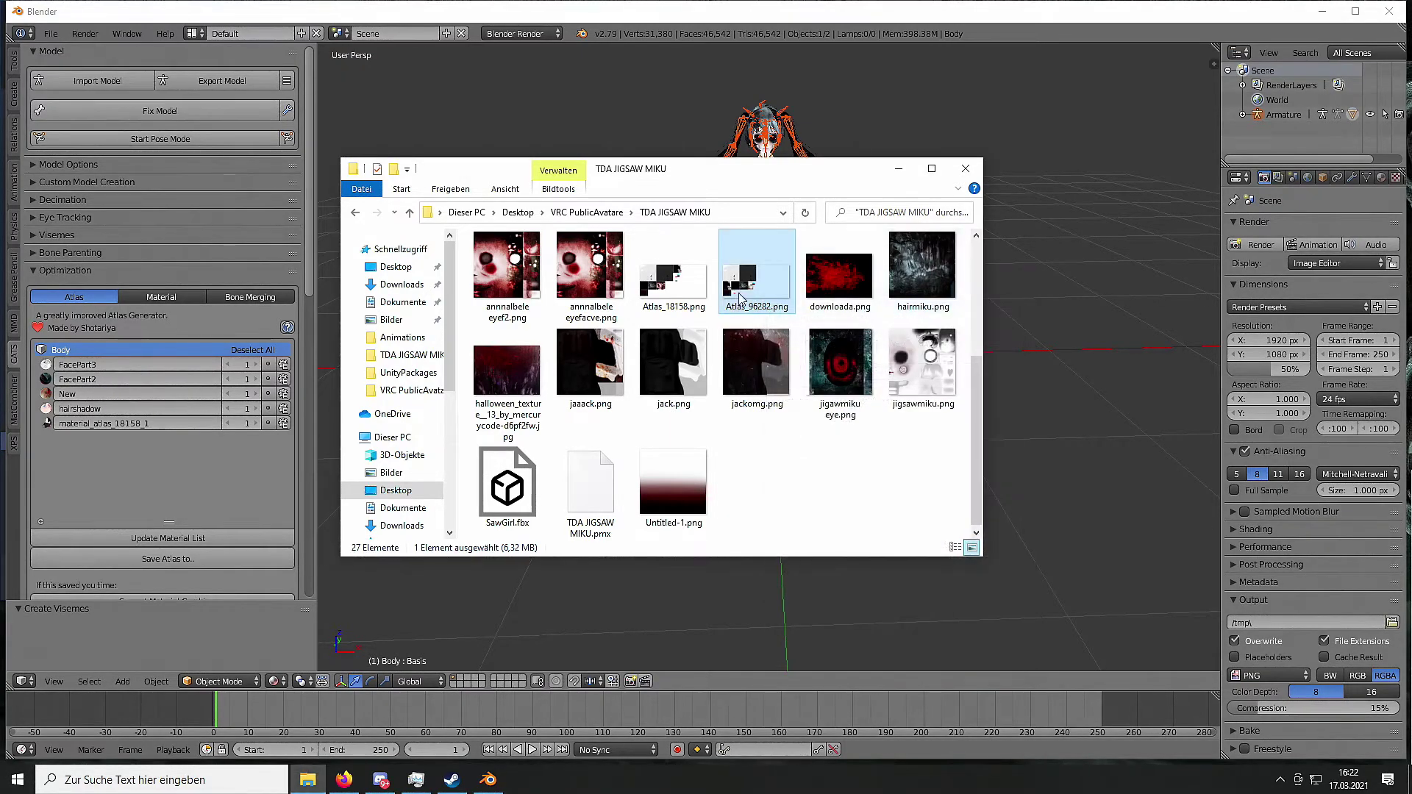
{"action": "left_click", "coordinate": [665, 289]}
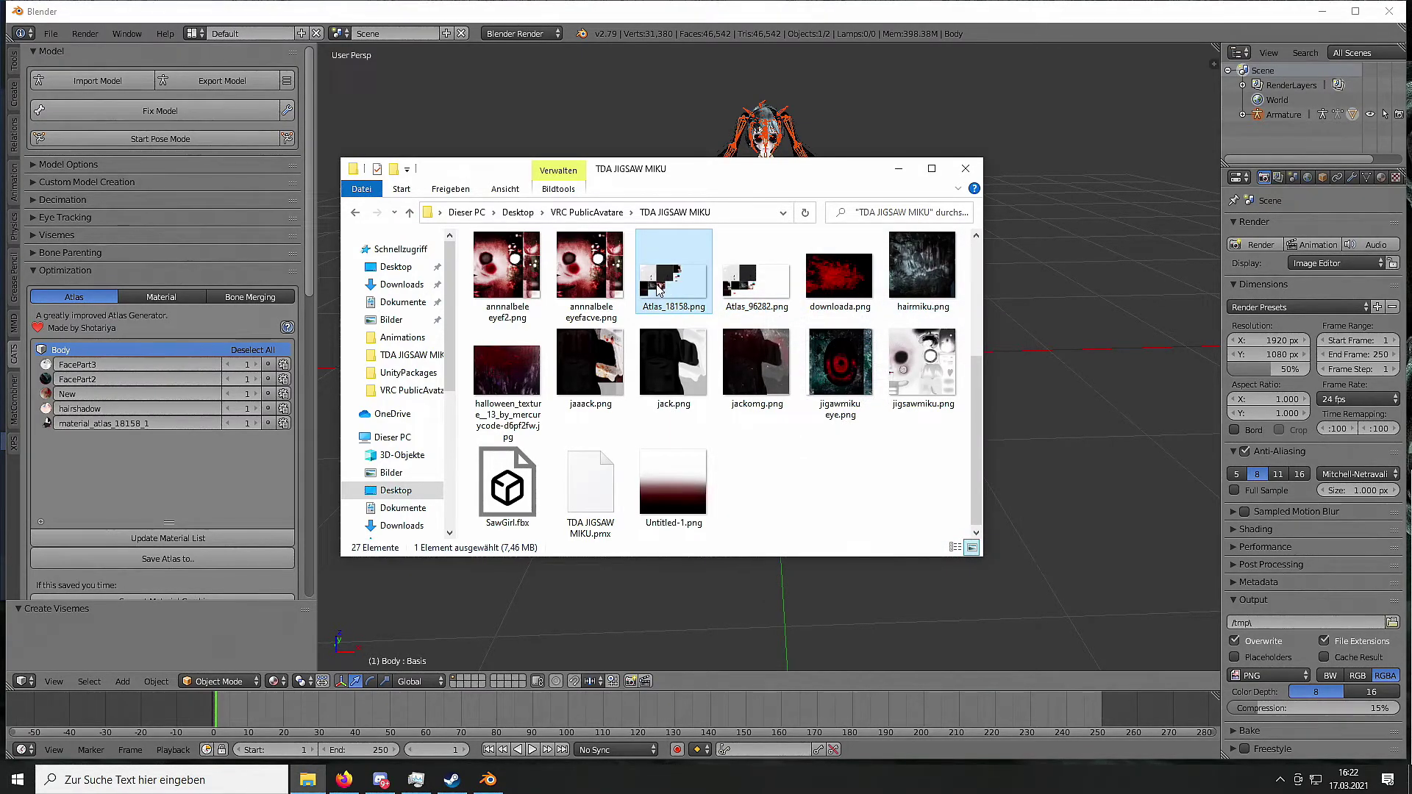
Preview Atlas_18158.png in Windows Photos to check the packed textures, then close it.
{"action": "double_click", "coordinate": [658, 289]}
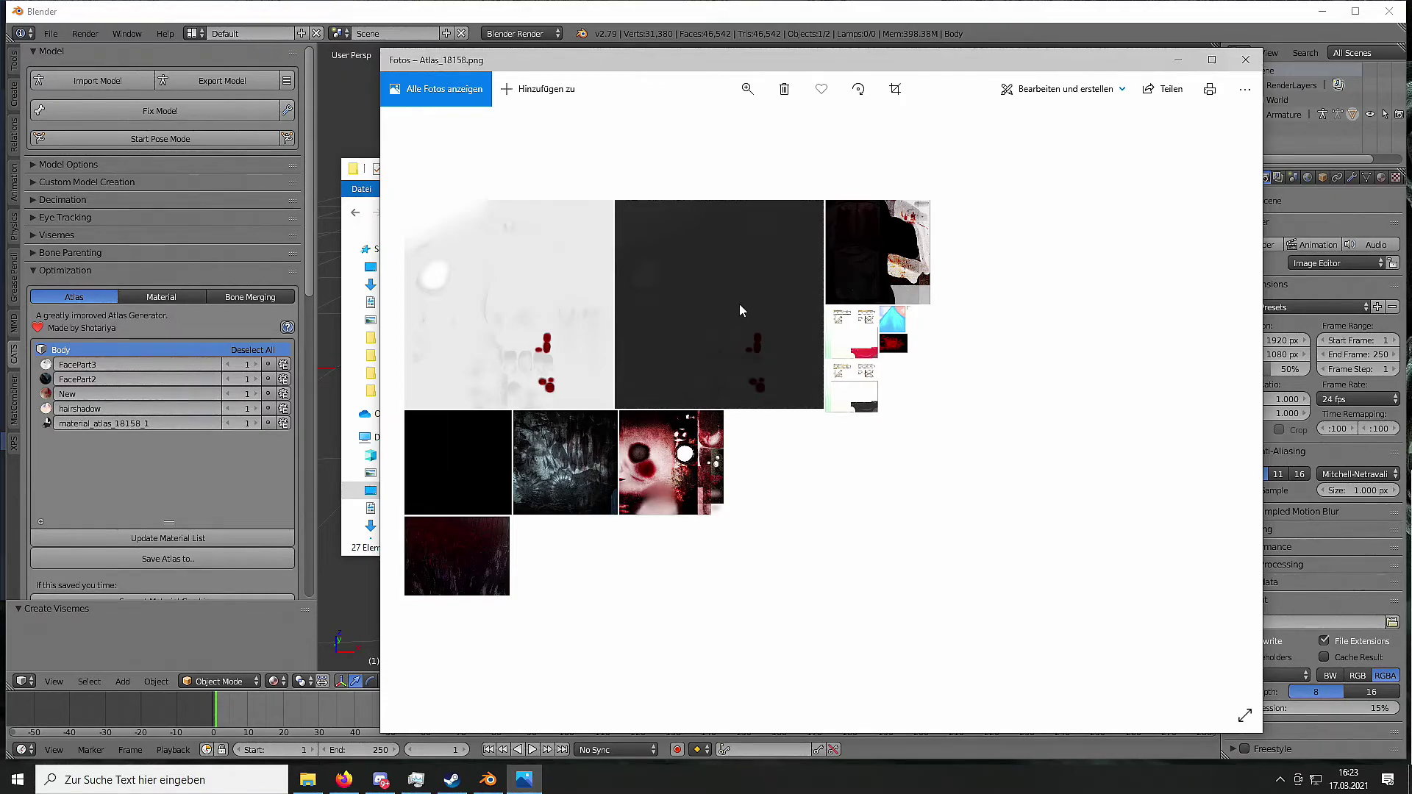
{"action": "left_click", "coordinate": [1246, 60]}
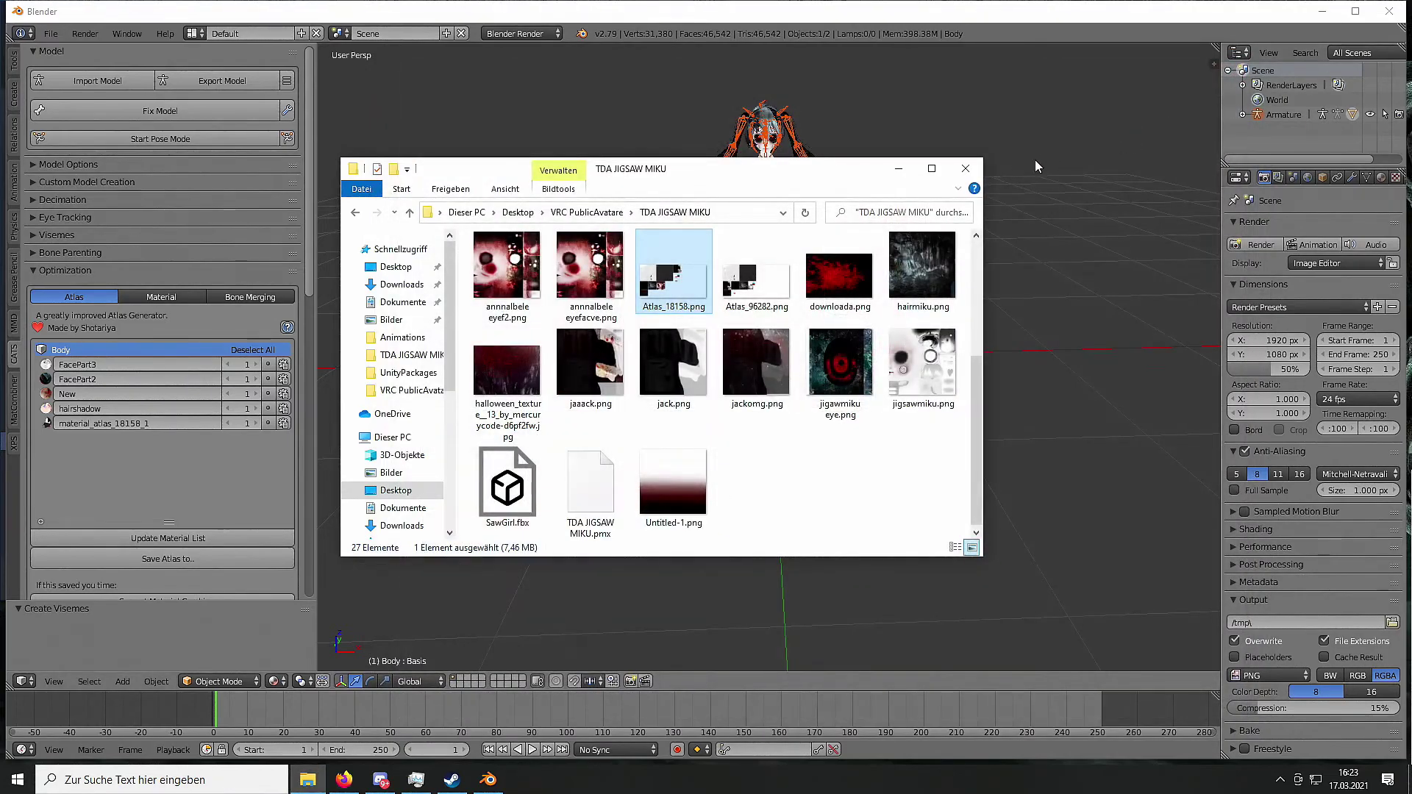
Back in Blender, keep the material_atlas_18158_1 name unchanged and start the CATS model export.
{"action": "left_click", "coordinate": [964, 169]}
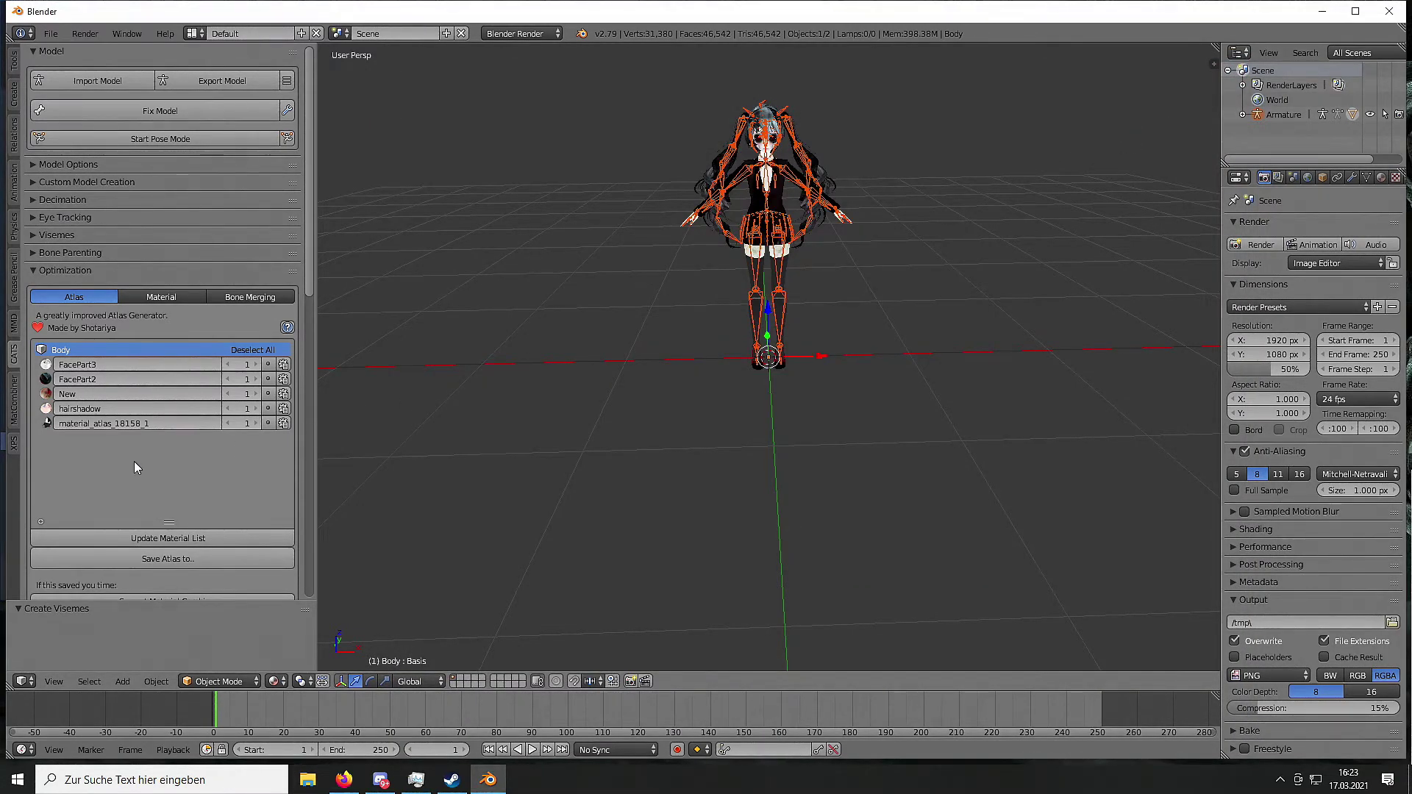
{"action": "double_click", "coordinate": [121, 423]}
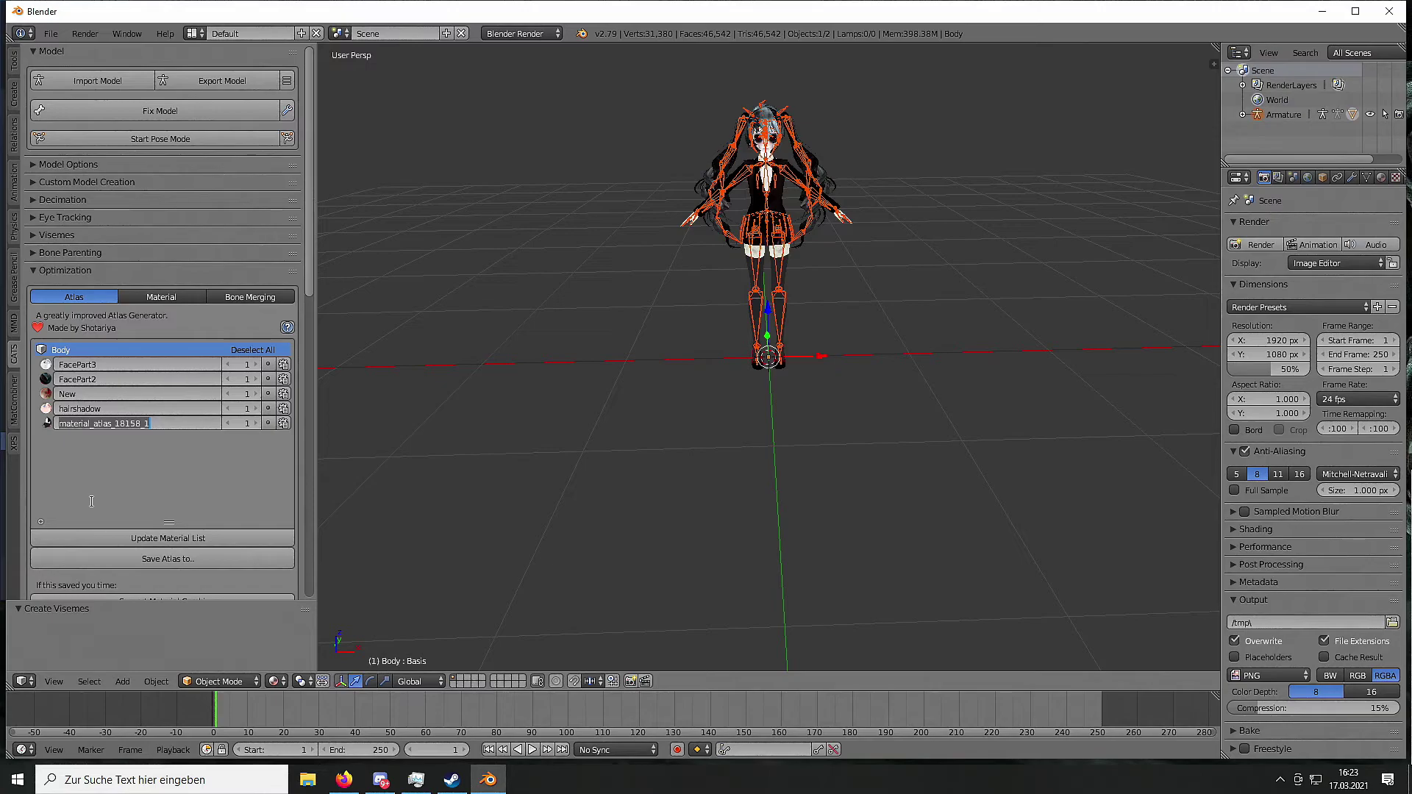
{"action": "left_click", "coordinate": [107, 500]}
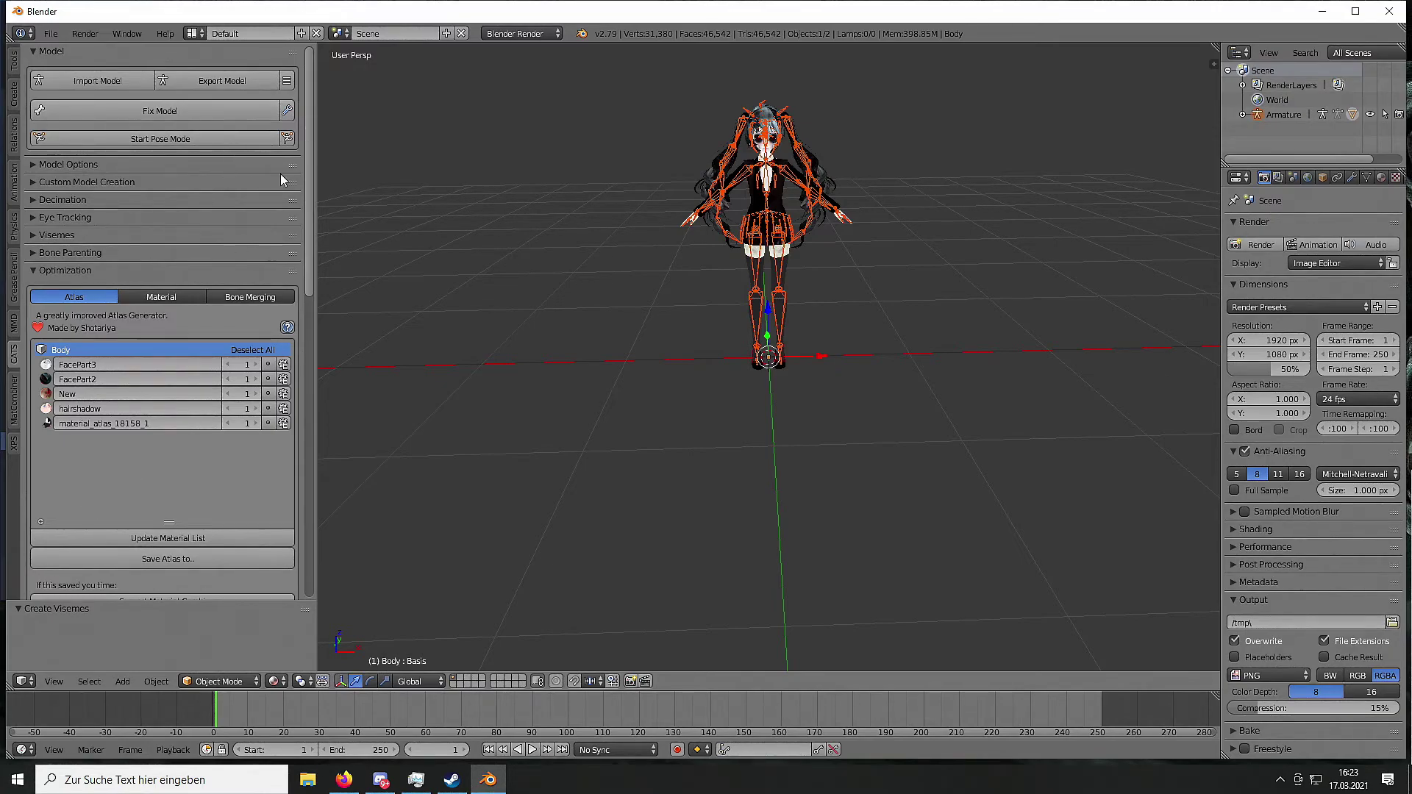
{"action": "left_click", "coordinate": [235, 84]}
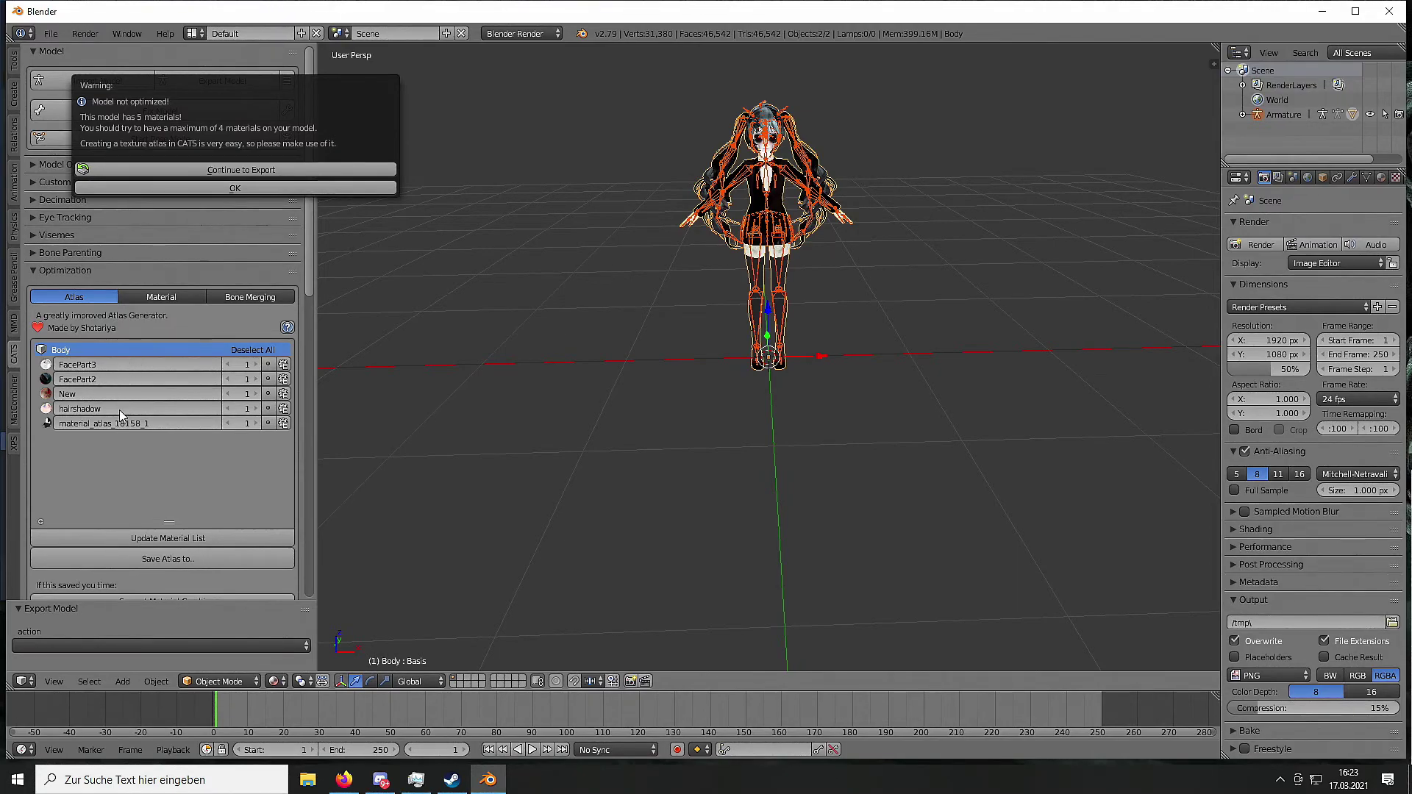
Continue past the five-materials warning and set the FBX export location to TDA JIGSAW MIKU.
{"action": "left_click", "coordinate": [235, 170]}
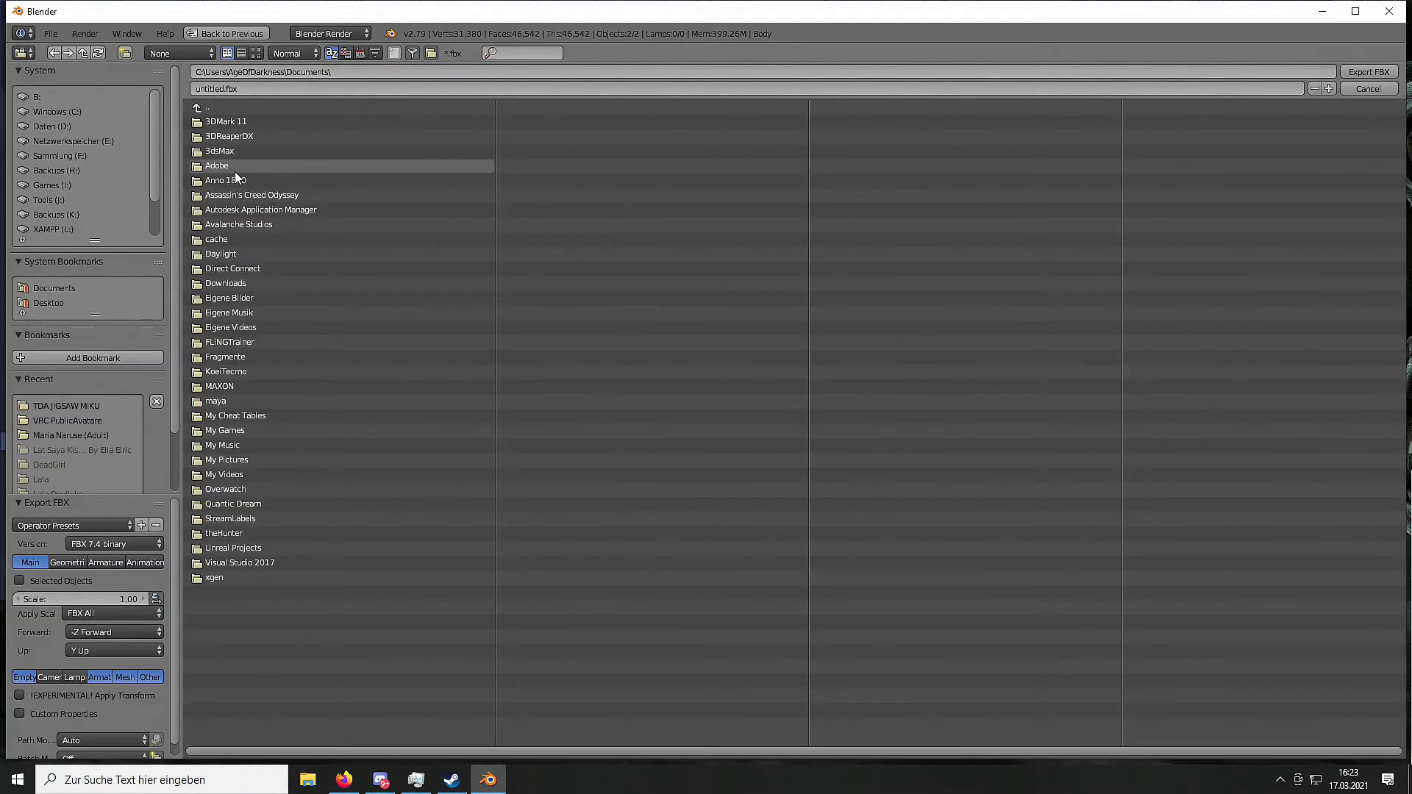
{"action": "left_click", "coordinate": [65, 407]}
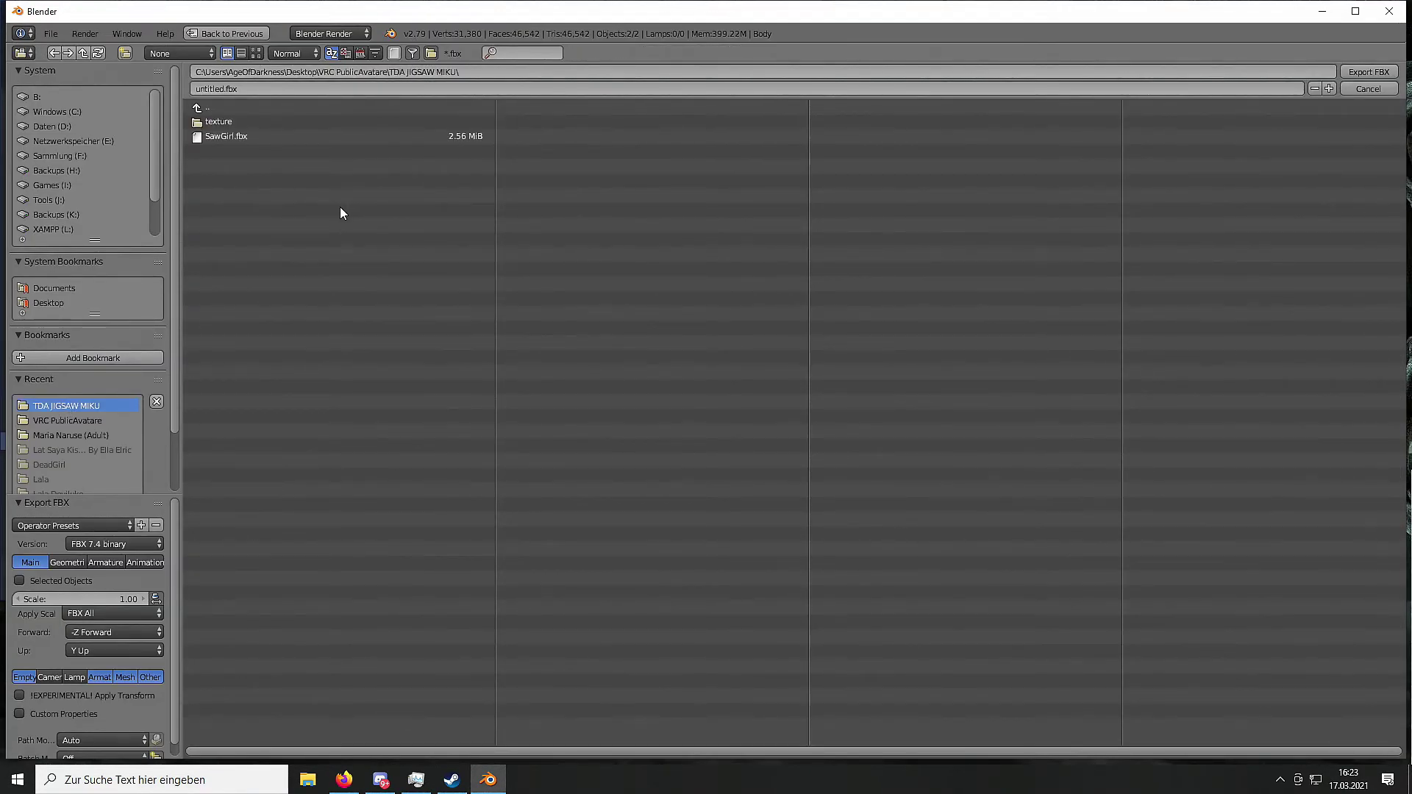